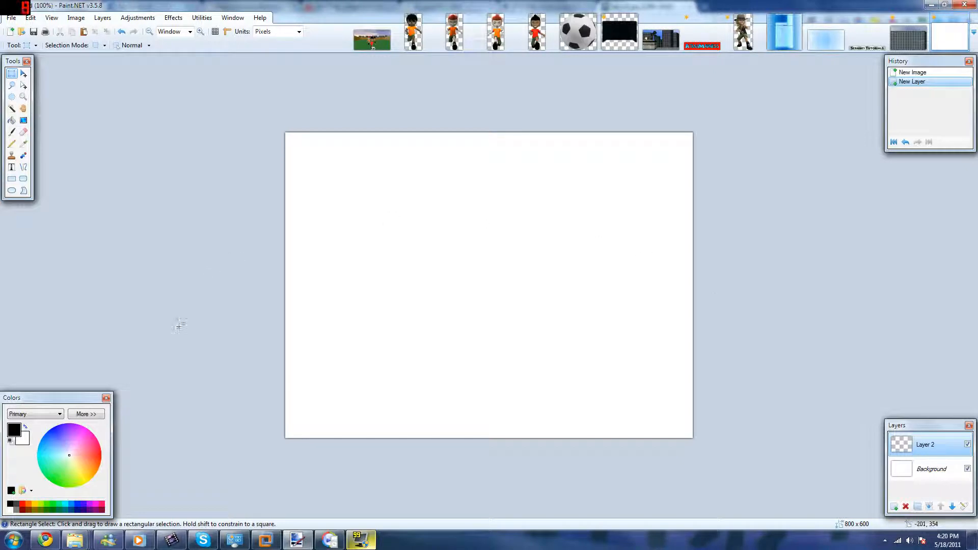
# Switch to Chrome and search the web for "building texture".
pyautogui.moveTo(45, 540)
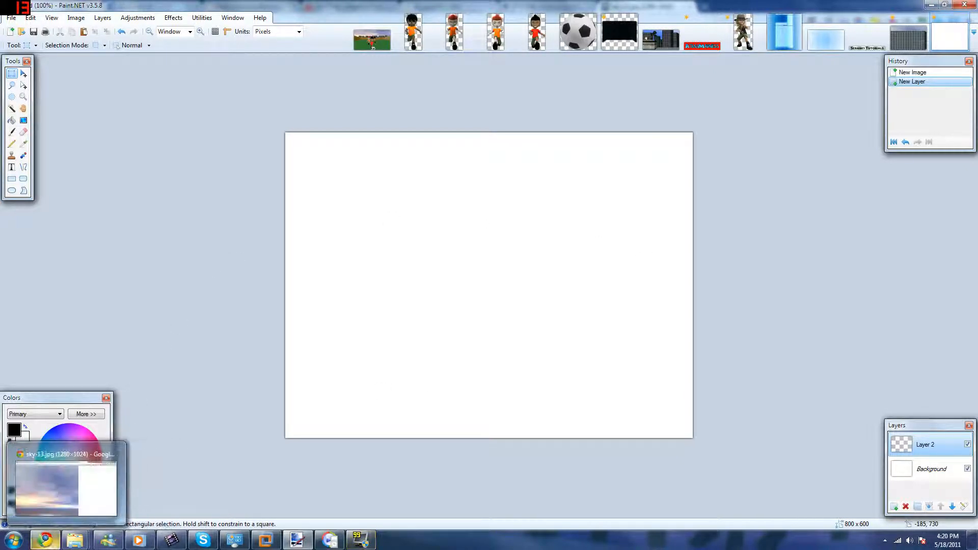
pyautogui.click(67, 486)
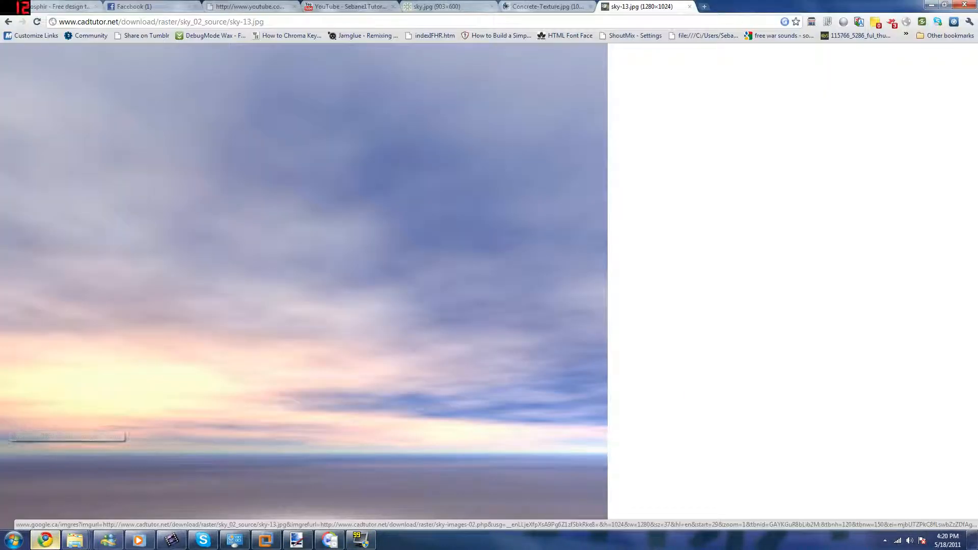
pyautogui.hotkey('ctrl', 'l')
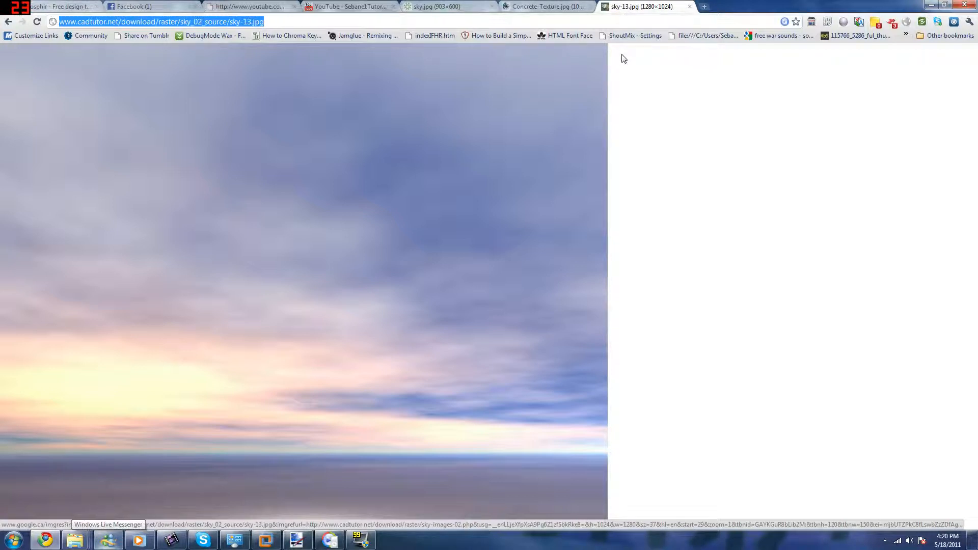
pyautogui.write('B')
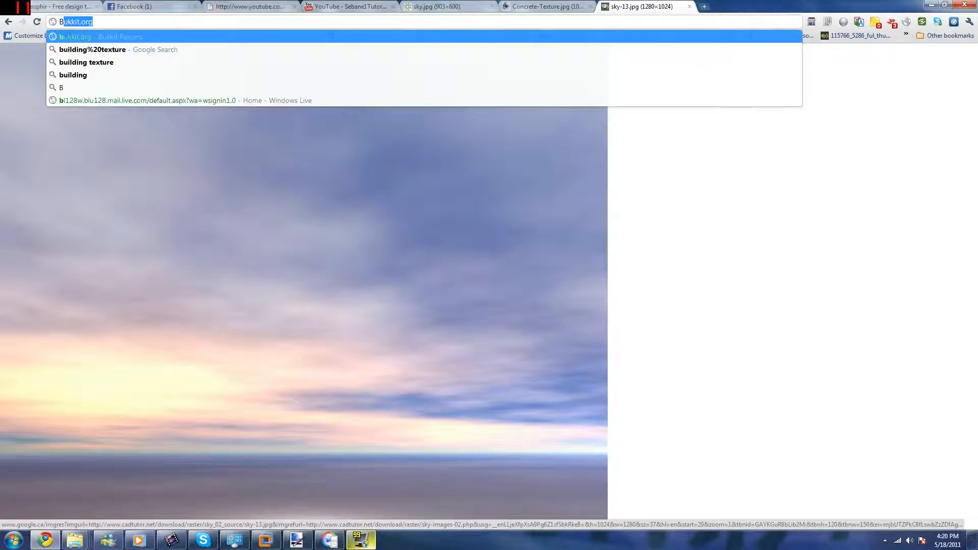
pyautogui.write('UILDING TEXTURE')
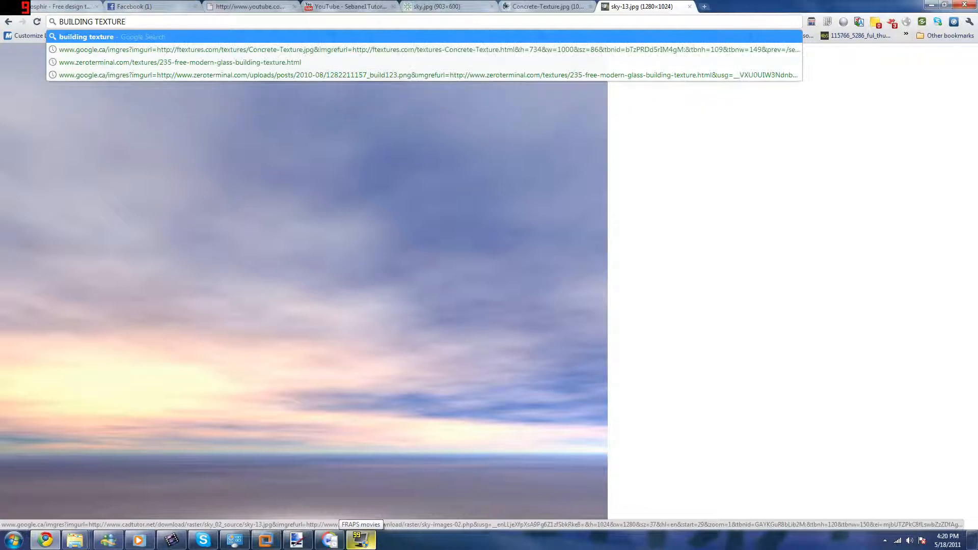
pyautogui.press('Return')
pyautogui.press('capslock')
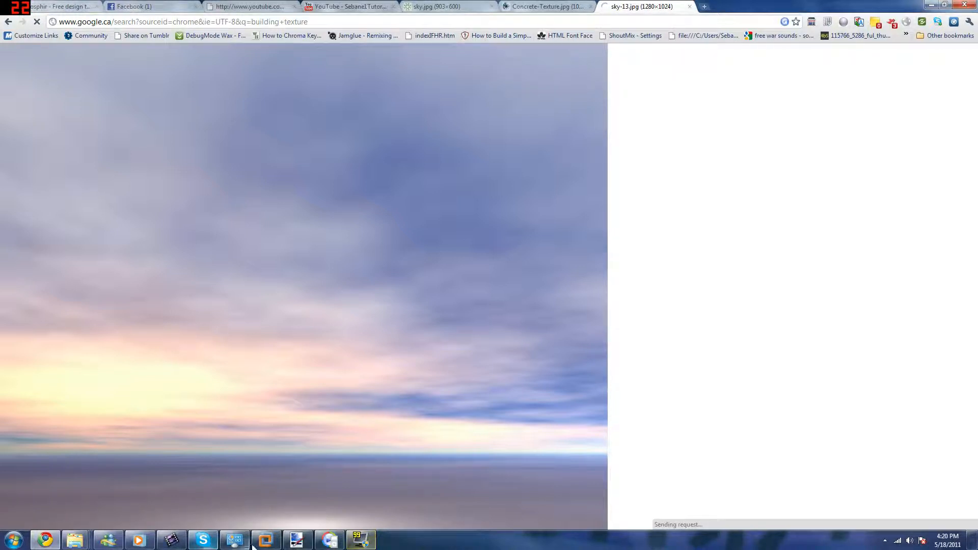
# Paste the clipboard image into the empty layer in Paint.NET, move it off the canvas, and return to Chrome.
pyautogui.click(296, 539)
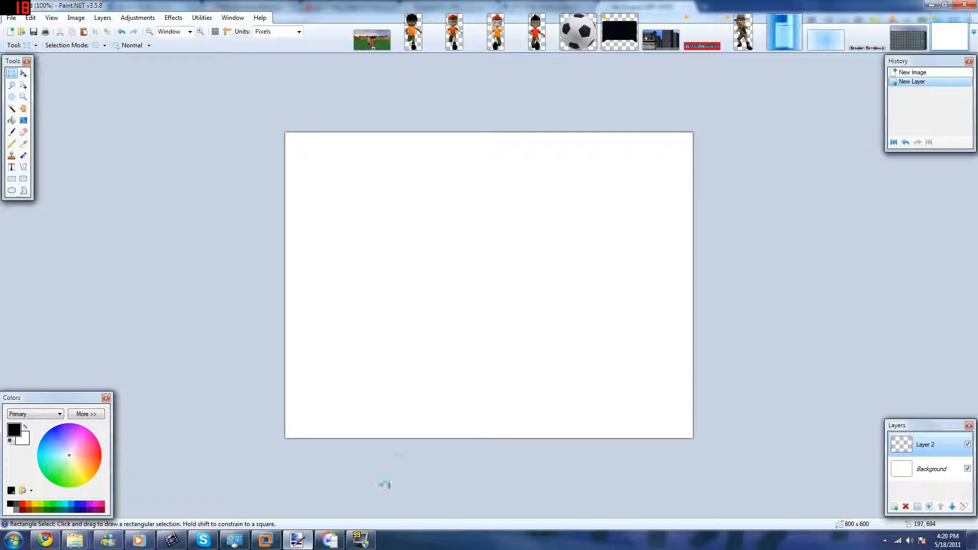
pyautogui.hotkey('ctrl', 'v')
pyautogui.moveTo(338, 370); pyautogui.dragTo(64, 344)
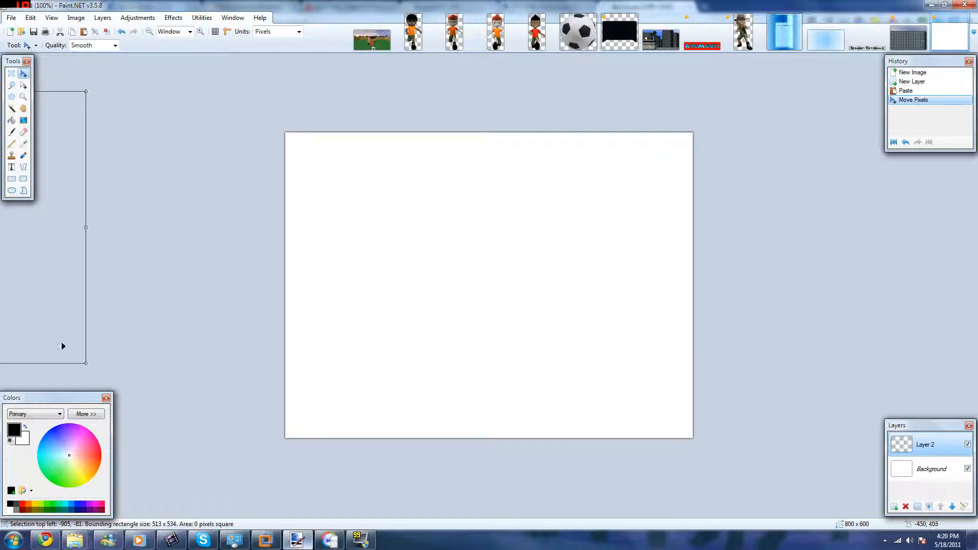
pyautogui.click(15, 541)
pyautogui.click(34, 543)
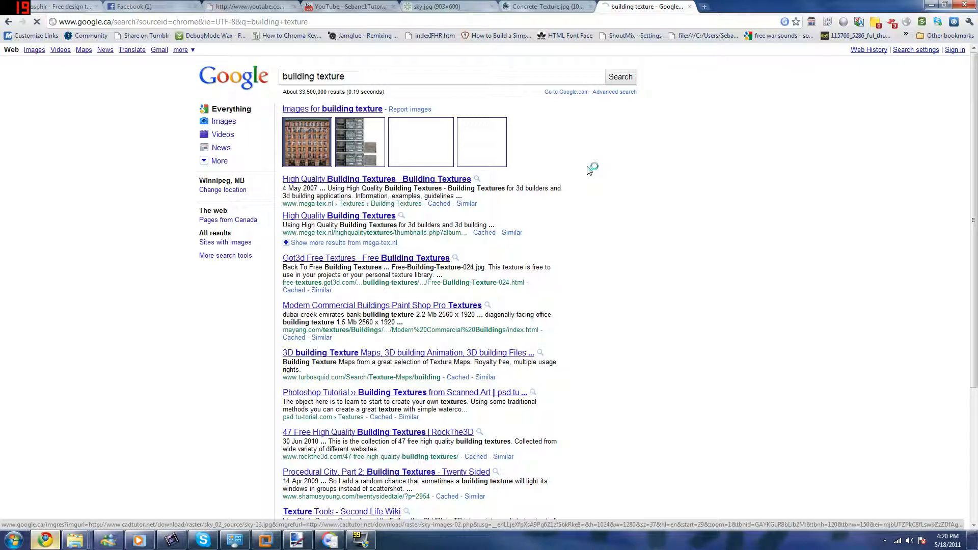
# Open AmazingBuilding.jpg at full size from the building texture image results and copy the image.
pyautogui.click(224, 121)
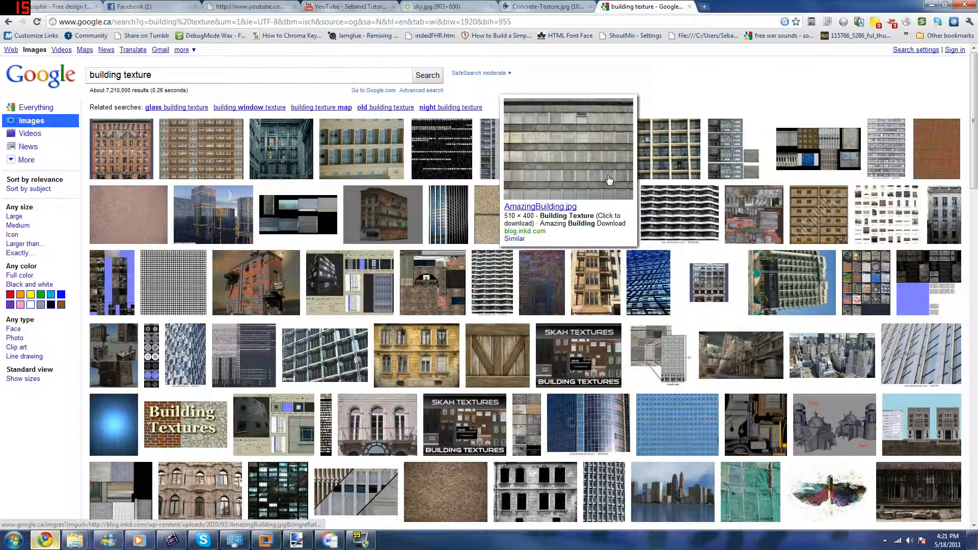
pyautogui.click(610, 179)
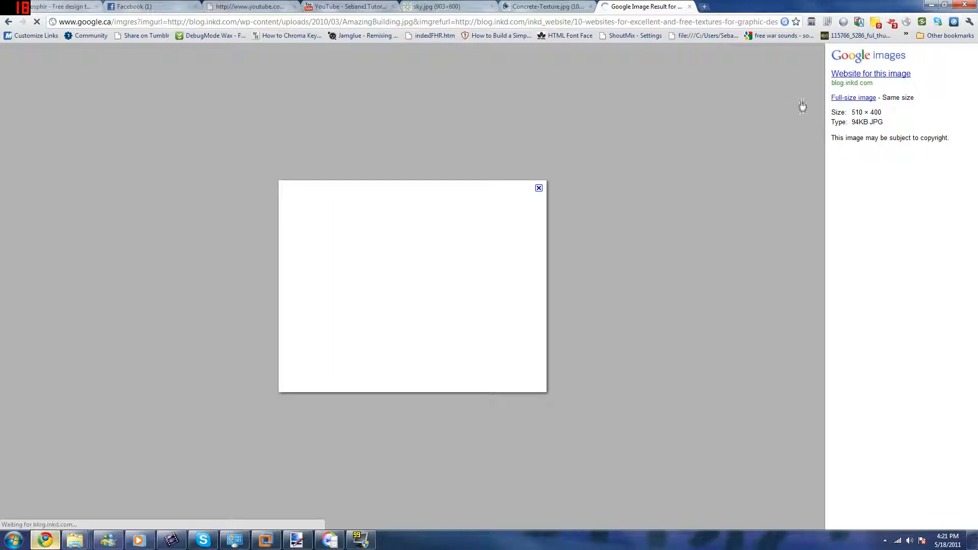
pyautogui.click(864, 101)
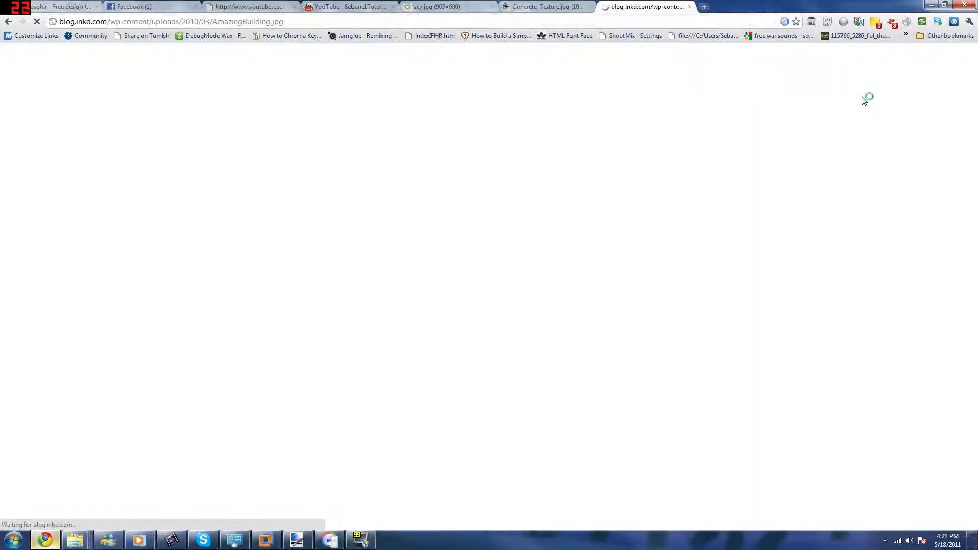
pyautogui.rightClick(152, 114)
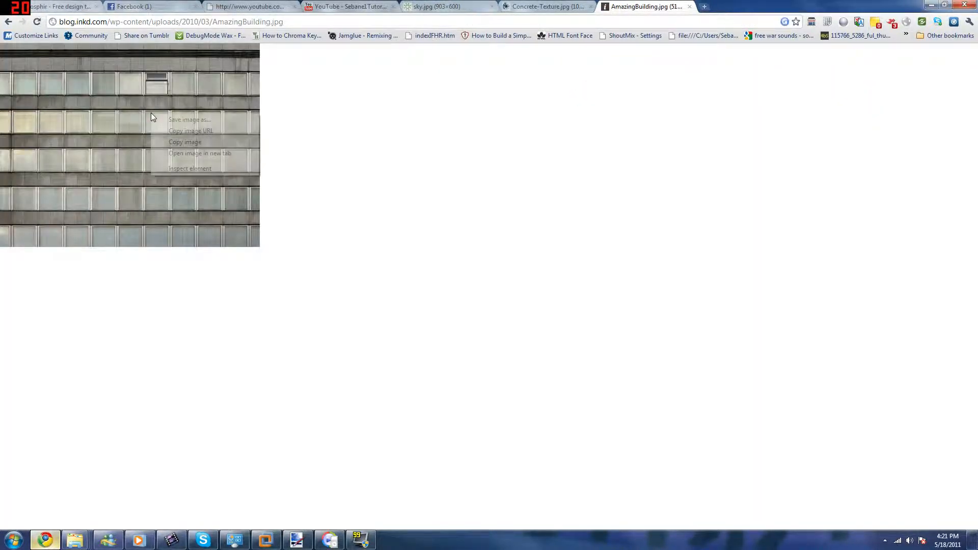
pyautogui.click(180, 142)
# Switch to Paint.NET, paste the copied building texture into Layer 2 and align it with the canvas's lower-left corner.
pyautogui.click(289, 542)
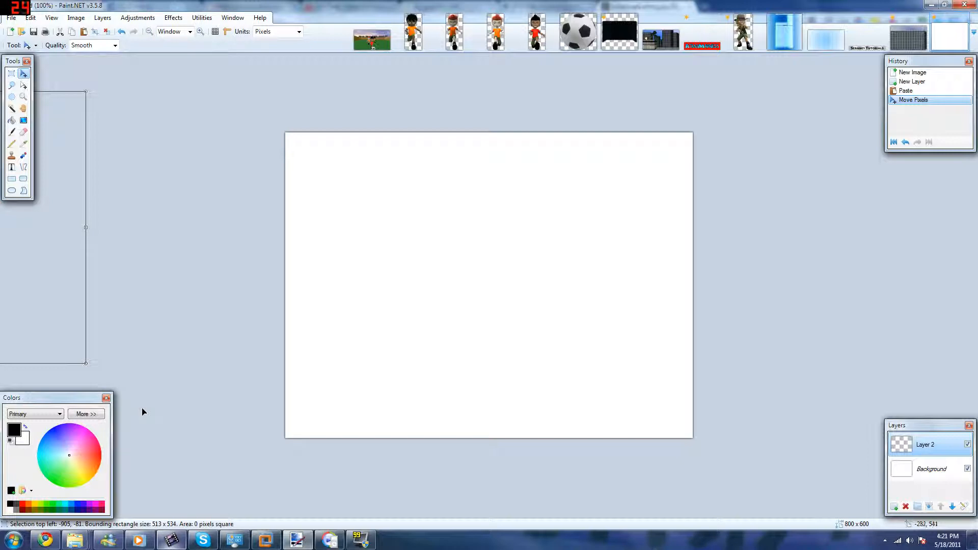
pyautogui.hotkey('ctrl', 'v')
pyautogui.moveTo(460, 324); pyautogui.dragTo(515, 353)
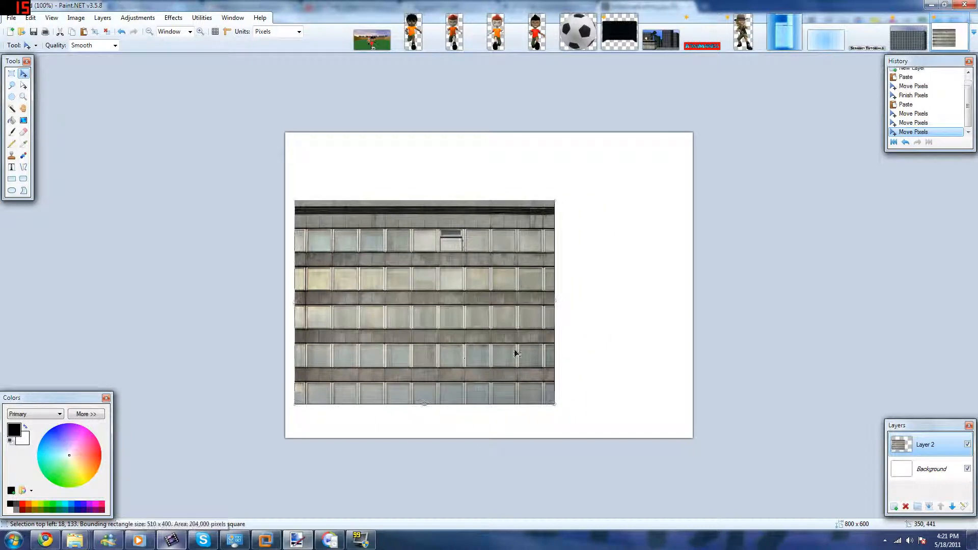
pyautogui.moveTo(447, 345); pyautogui.dragTo(438, 378)
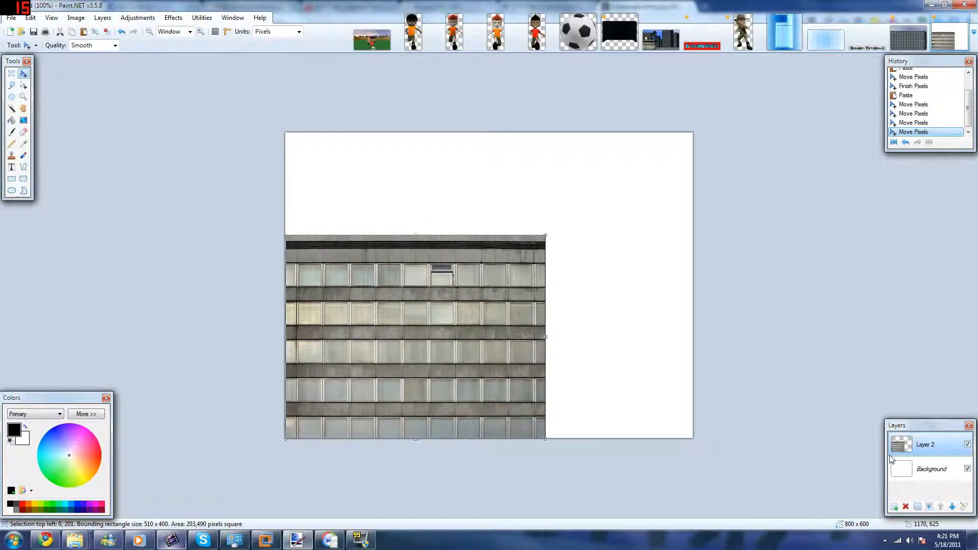
# Duplicate the building layer and rename the lower copy "Second building layer".
pyautogui.click(917, 507)
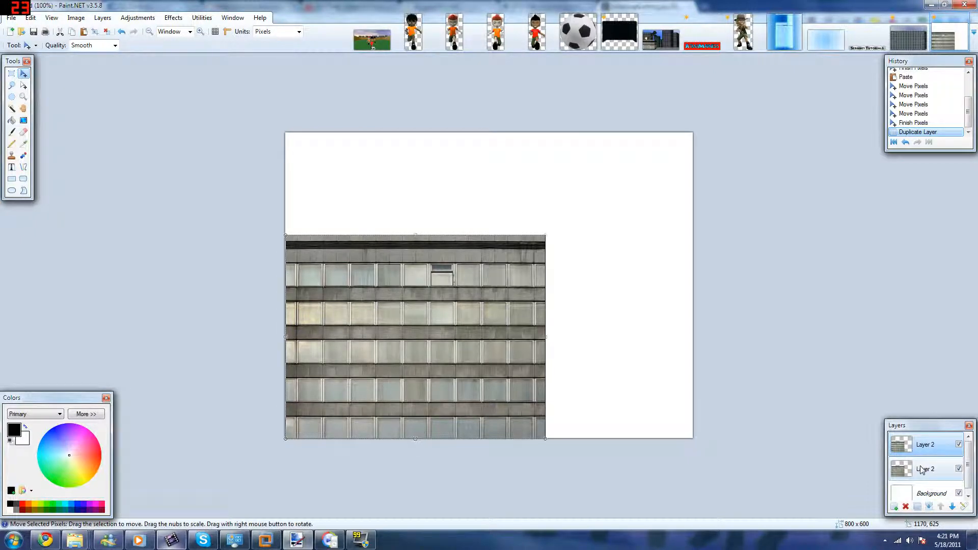
pyautogui.click(920, 469)
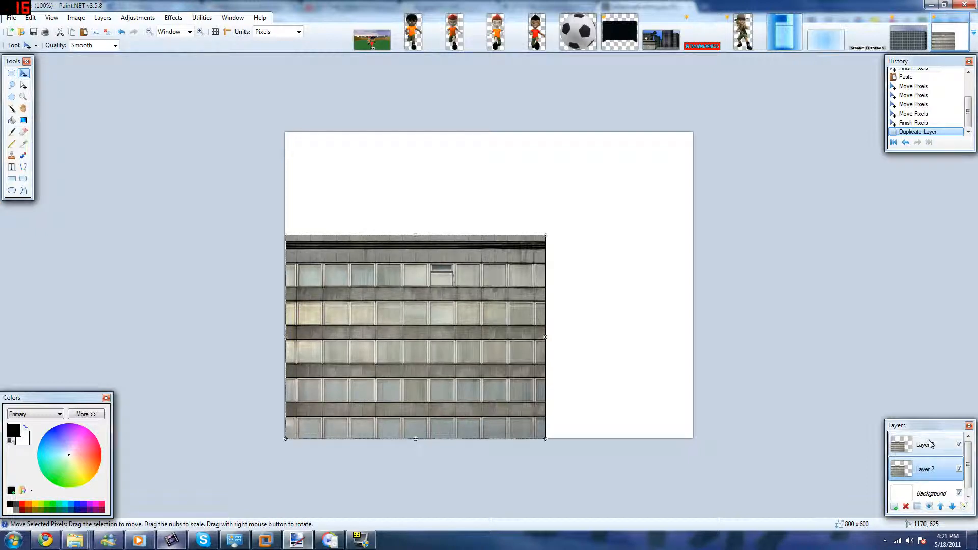
pyautogui.doubleClick(925, 472)
pyautogui.write('Bo')
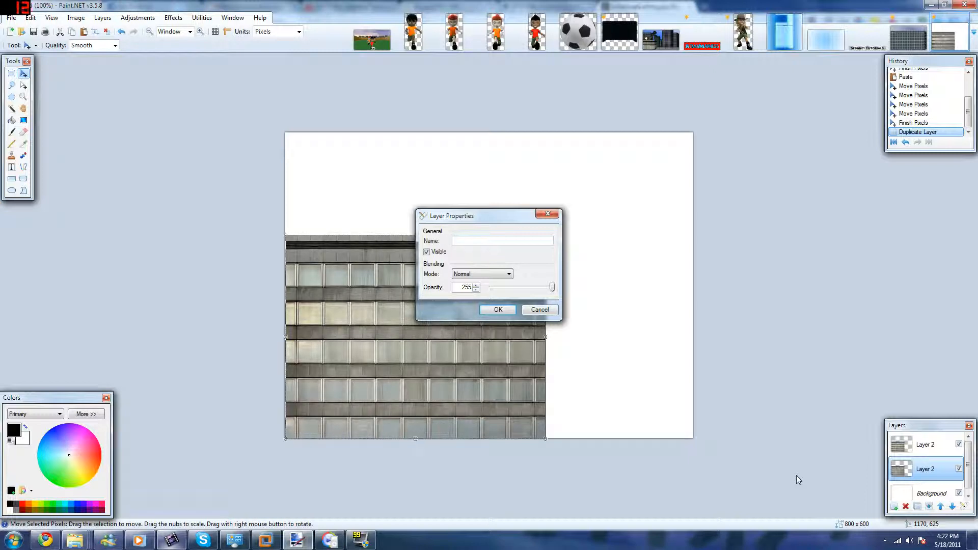
pyautogui.write('Second building layer')
pyautogui.click(484, 309)
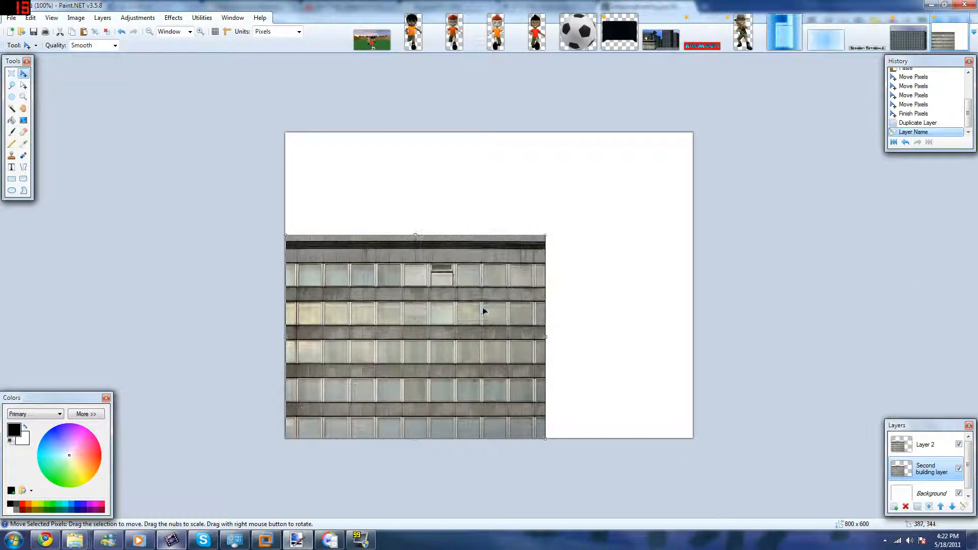
# Deselect the building, open Rotate / Zoom for Second building layer, and reset its rotation, pan and zoom.
pyautogui.click(13, 75)
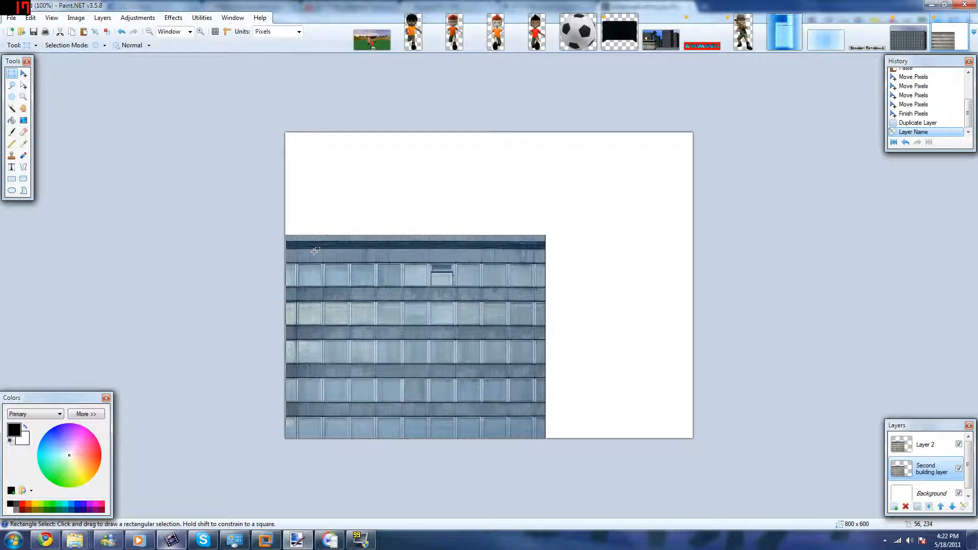
pyautogui.click(314, 251)
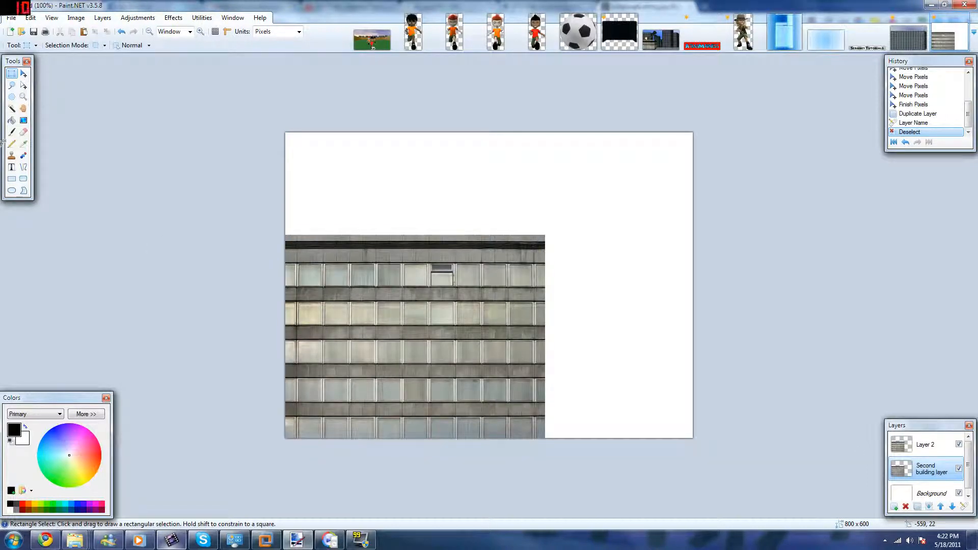
pyautogui.click(104, 18)
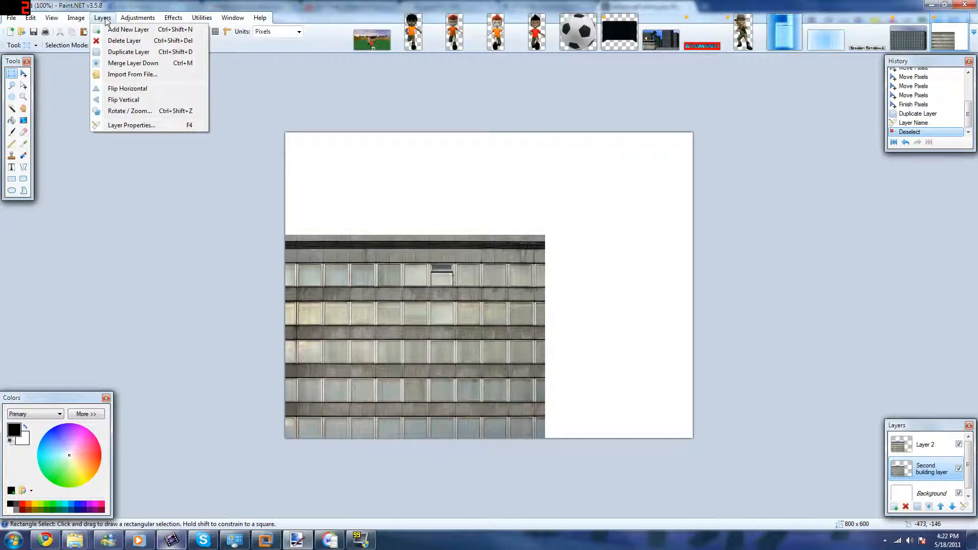
pyautogui.moveTo(176, 18)
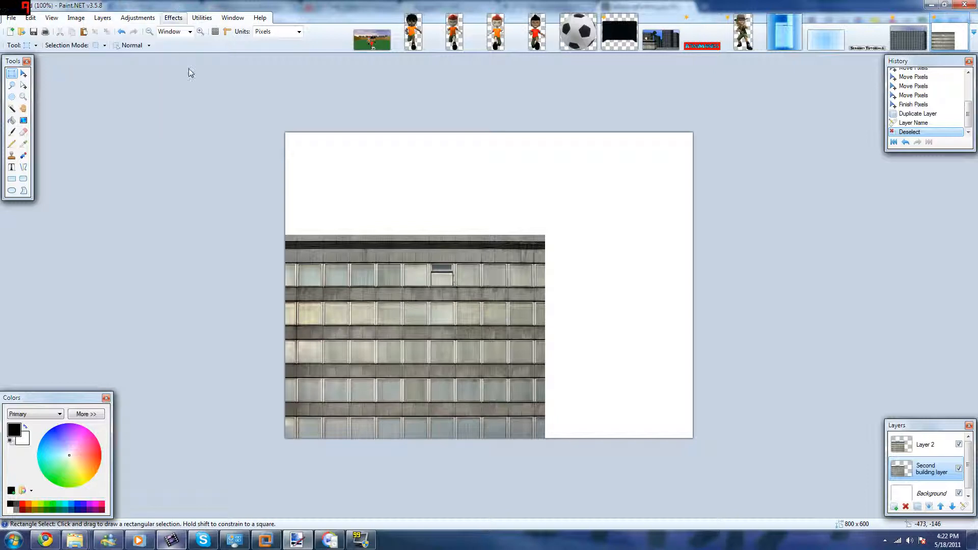
pyautogui.click(90, 62)
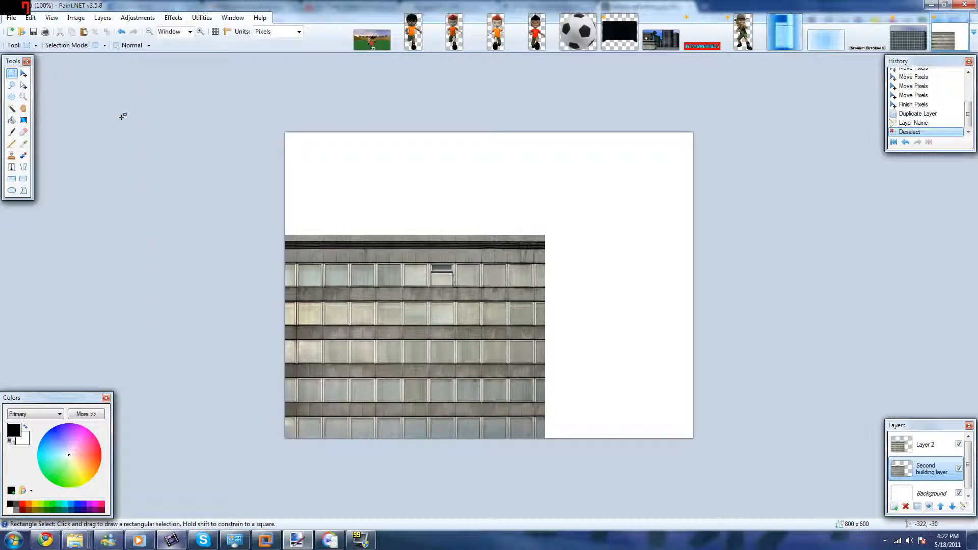
pyautogui.click(102, 19)
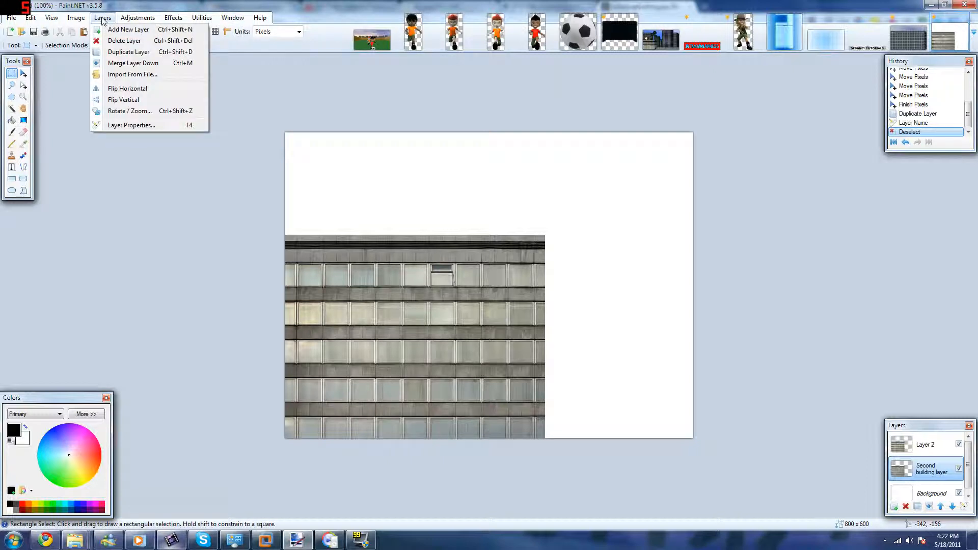
pyautogui.click(131, 112)
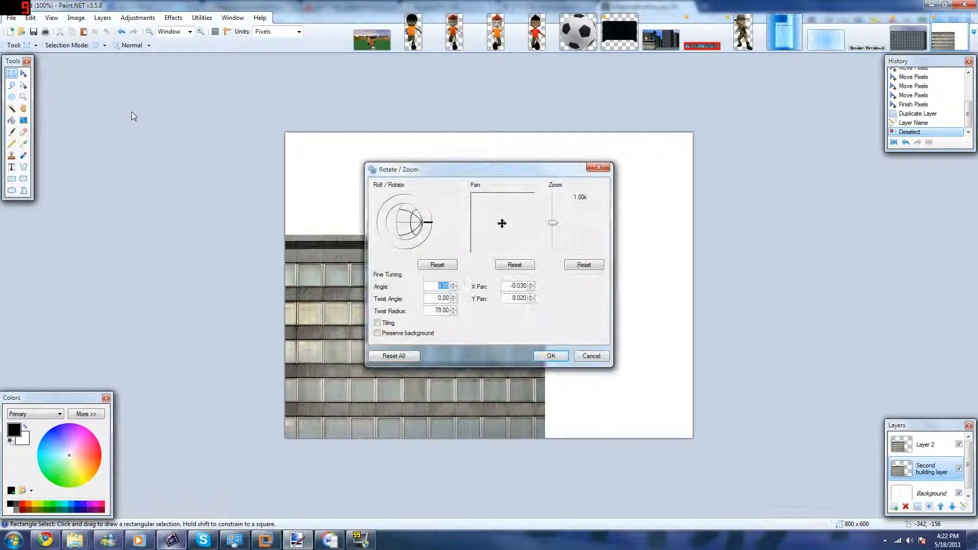
pyautogui.click(456, 265)
pyautogui.click(514, 266)
pyautogui.click(592, 267)
# Pan Second building layer to X 0.653 and Y 0.004 to extend the building facade to the right.
pyautogui.moveTo(566, 167); pyautogui.dragTo(818, 165)
pyautogui.moveTo(756, 222); pyautogui.dragTo(774, 222)
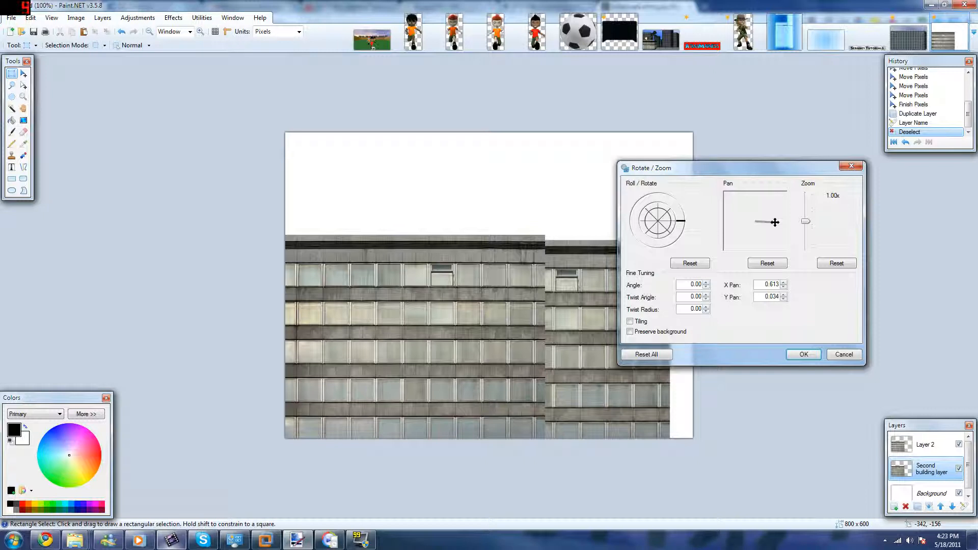
pyautogui.click(783, 282)
pyautogui.click(783, 282)
pyautogui.click(784, 283)
pyautogui.click(784, 282)
pyautogui.click(784, 299)
pyautogui.click(783, 299)
pyautogui.click(784, 299)
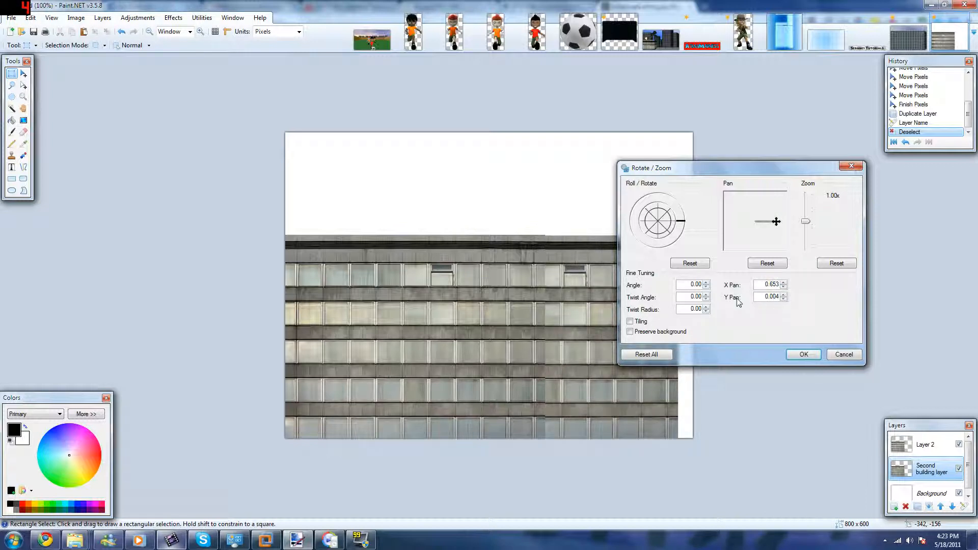
# Try a Y pan of 0.044 for Second building layer and return it to 0.004.
pyautogui.click(783, 295)
pyautogui.click(783, 295)
pyautogui.click(783, 294)
pyautogui.click(783, 294)
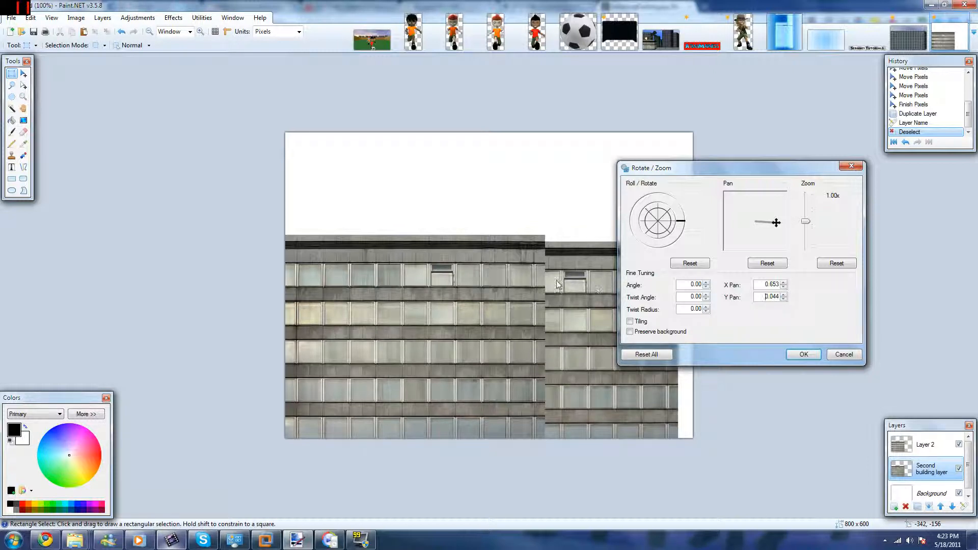
pyautogui.click(784, 300)
pyautogui.click(783, 300)
pyautogui.click(783, 300)
pyautogui.click(784, 300)
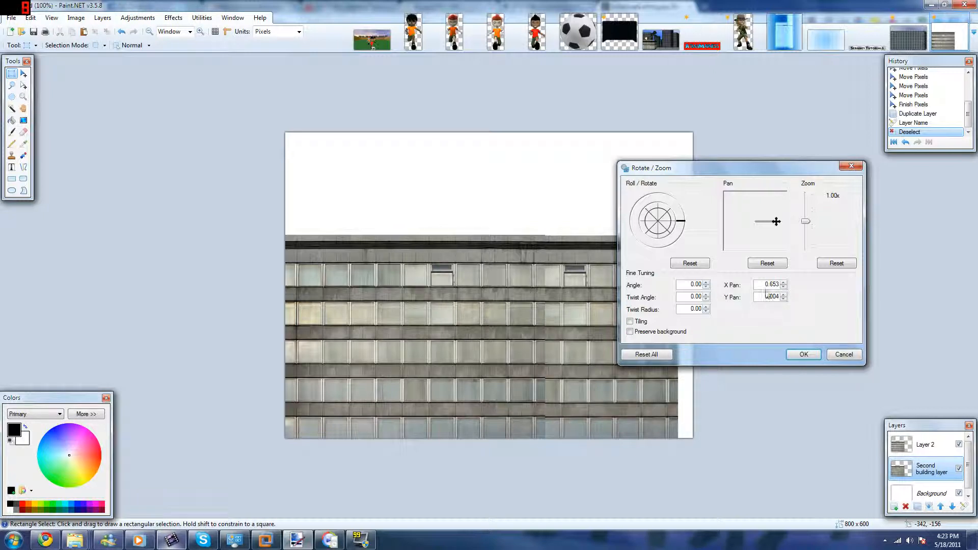
# Set the X pan of Second building layer to 0.703.
pyautogui.click(783, 283)
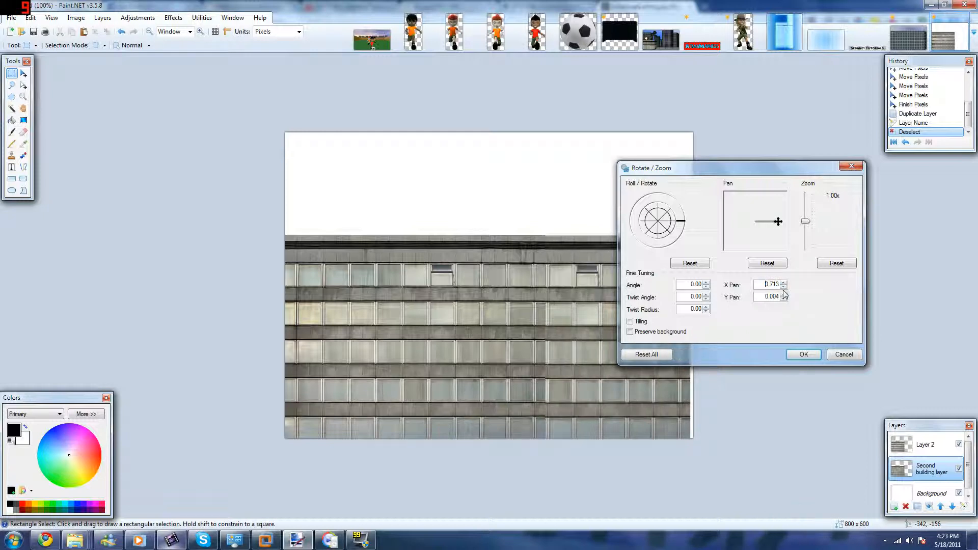
pyautogui.click(783, 286)
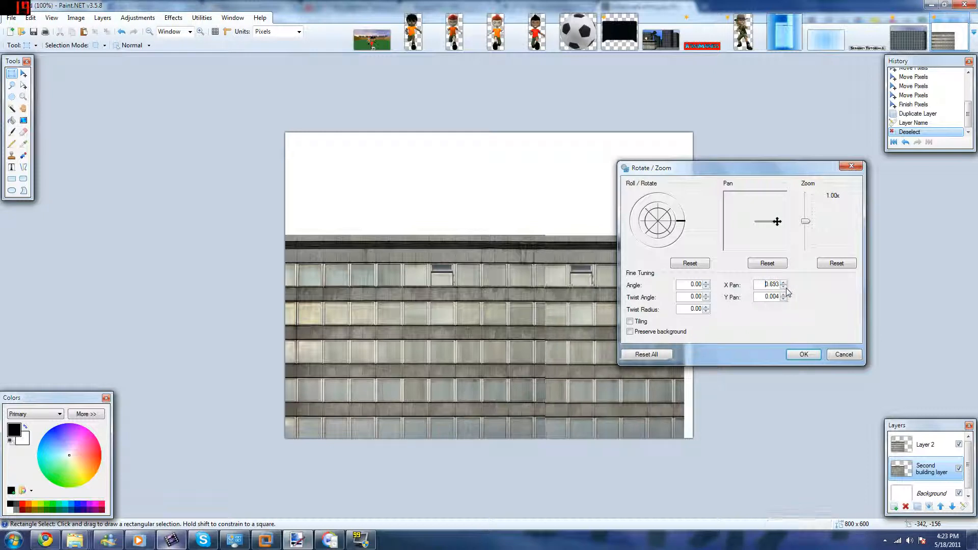
pyautogui.click(783, 283)
pyautogui.click(783, 283)
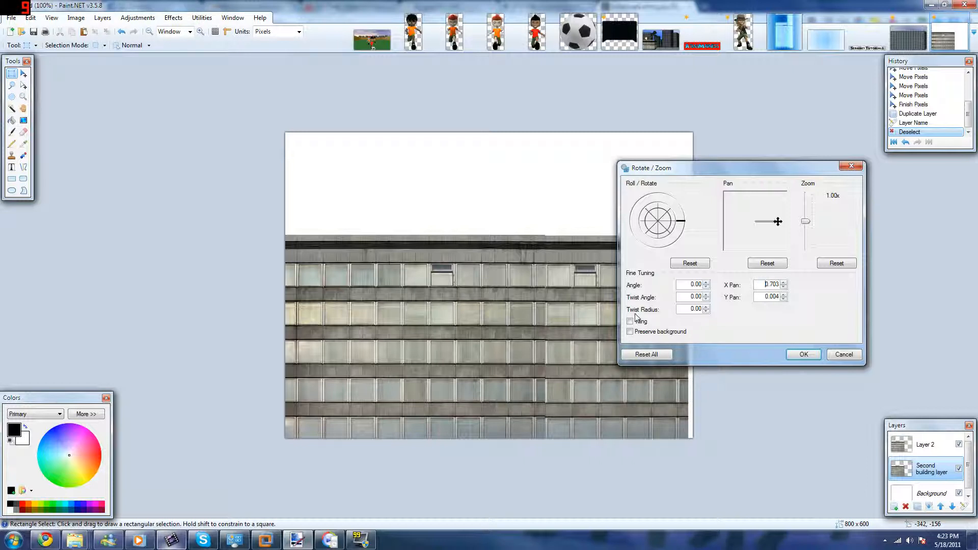
# Raise the twist radius of Second building layer to 79 so the copy turns into a receding side wall.
pyautogui.click(706, 310)
pyautogui.click(705, 308)
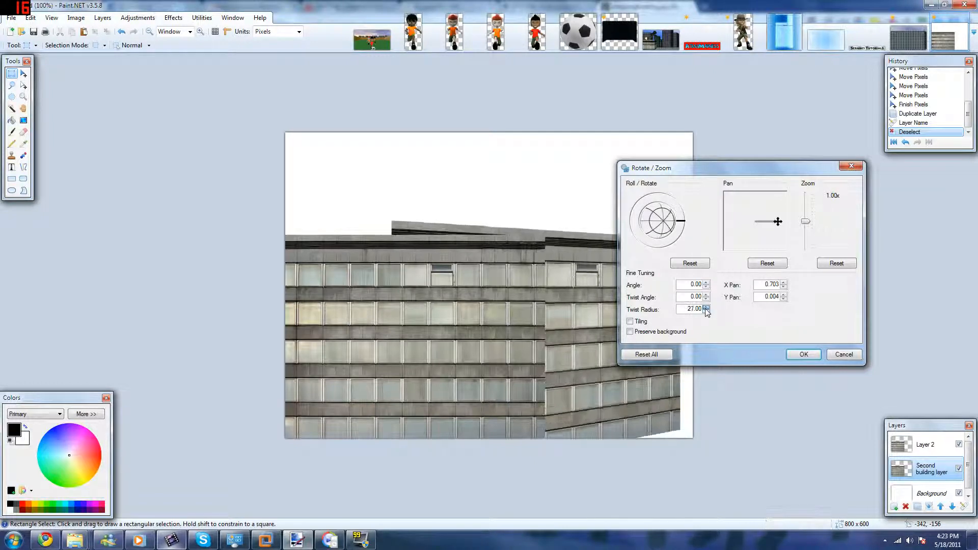
pyautogui.moveTo(711, 167); pyautogui.dragTo(834, 174)
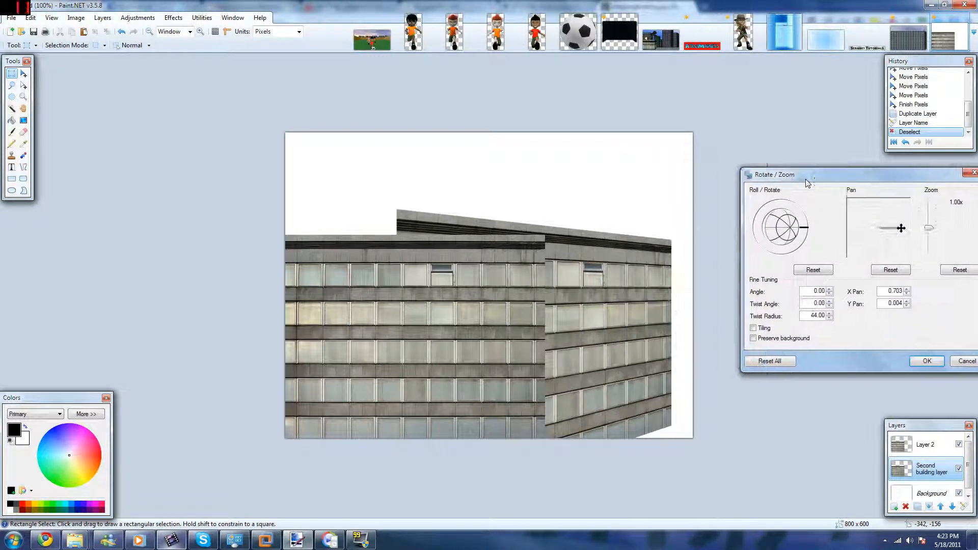
pyautogui.click(829, 315)
pyautogui.click(829, 314)
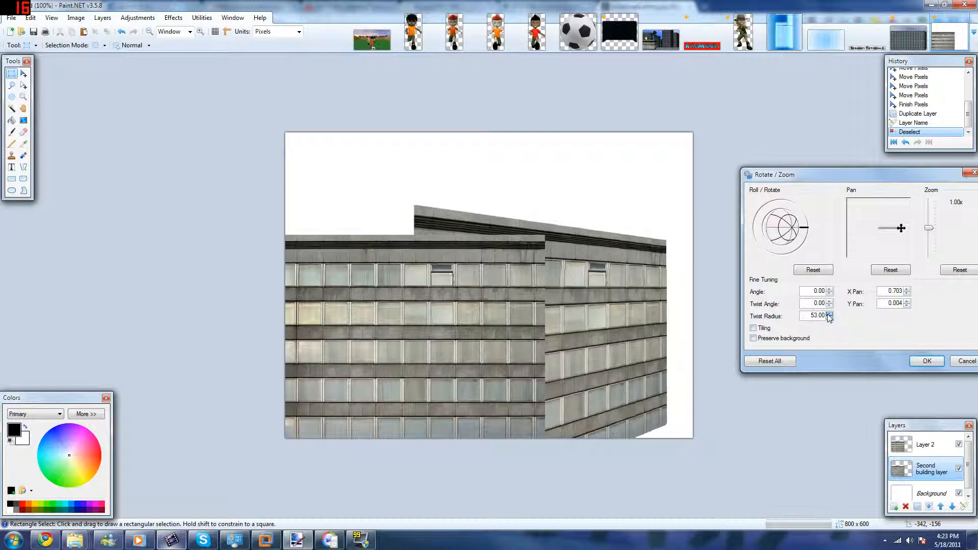
pyautogui.click(830, 315)
pyautogui.click(830, 318)
pyautogui.click(829, 318)
pyautogui.click(829, 318)
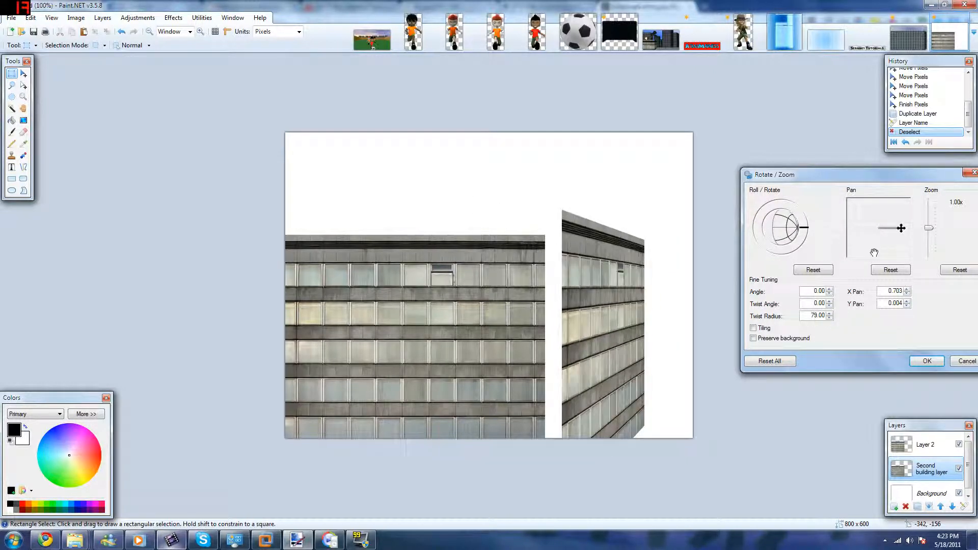
# Set the X pan of Second building layer to 0.613 so the side wall meets the front facade, keeping Y pan at 0.004.
pyautogui.click(907, 302)
pyautogui.click(907, 305)
pyautogui.click(907, 294)
pyautogui.click(907, 293)
pyautogui.click(907, 293)
pyautogui.click(907, 293)
pyautogui.click(907, 293)
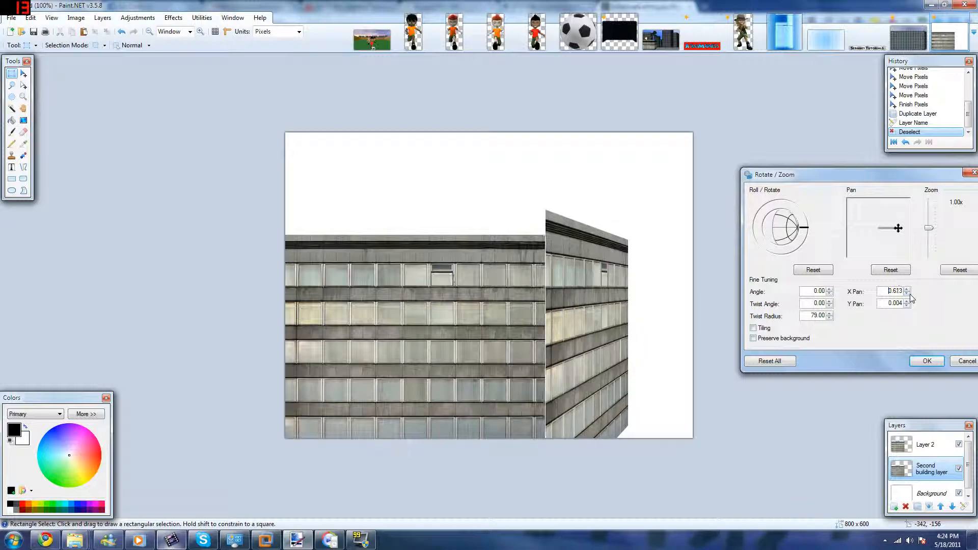
# Increase the twist radius of Second building layer to 86 and set its Y pan to -0.006.
pyautogui.click(829, 313)
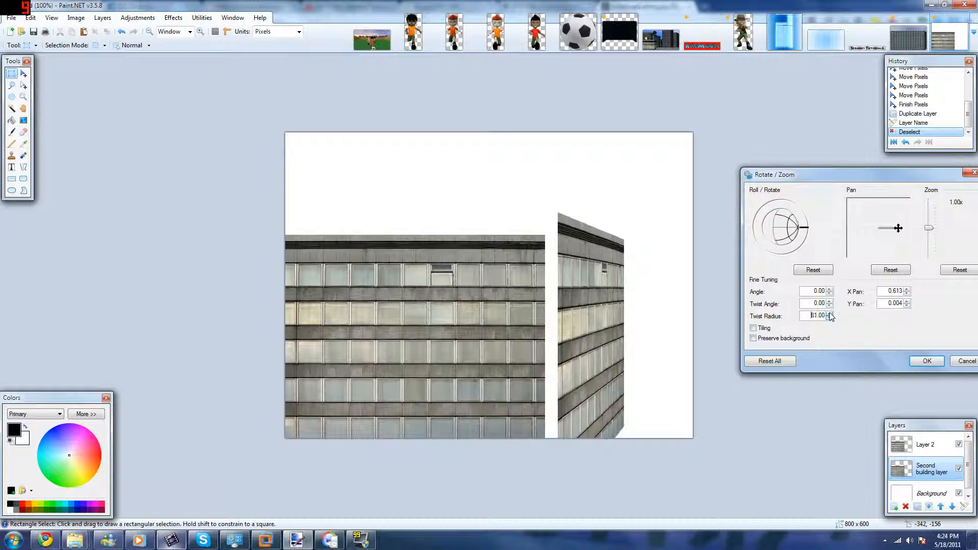
pyautogui.click(907, 302)
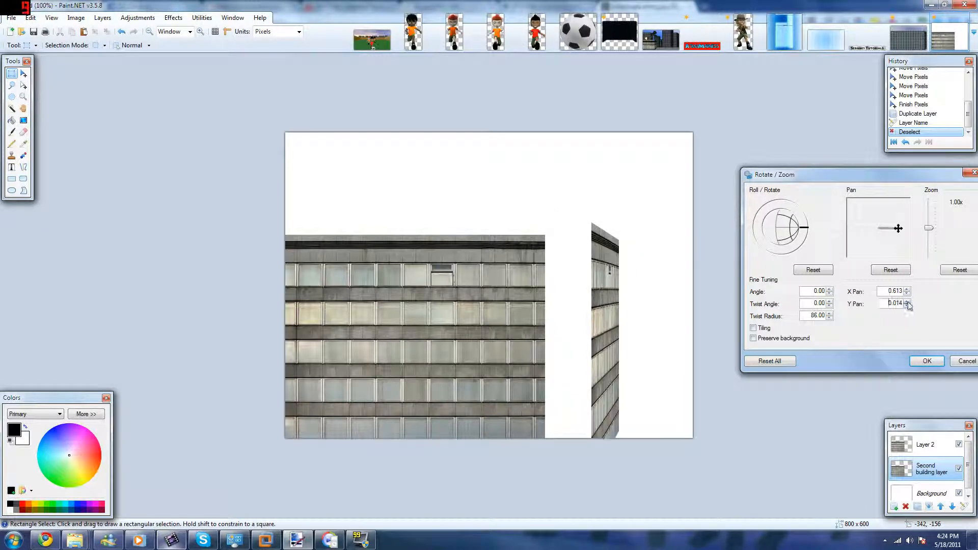
pyautogui.doubleClick(907, 305)
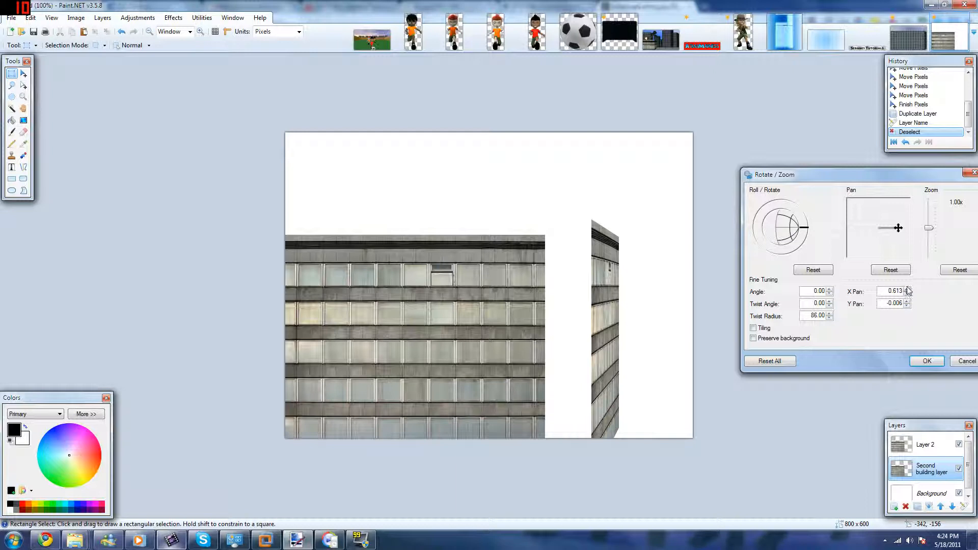
# Zoom Second building layer to 0.81x and pan it to X 0.353 and Y 0.014 against the facade's edge.
pyautogui.moveTo(931, 174); pyautogui.dragTo(854, 180)
pyautogui.moveTo(855, 239); pyautogui.dragTo(854, 239)
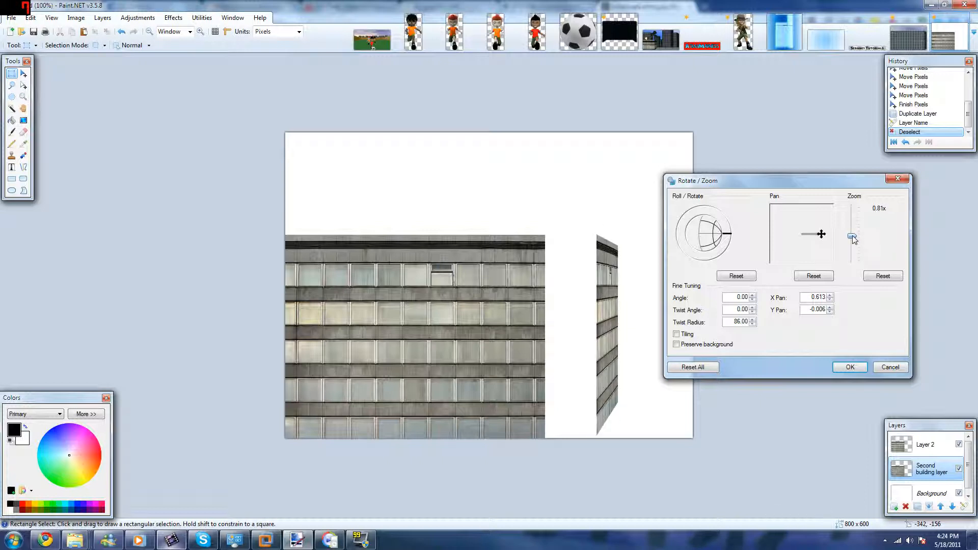
pyautogui.click(829, 308)
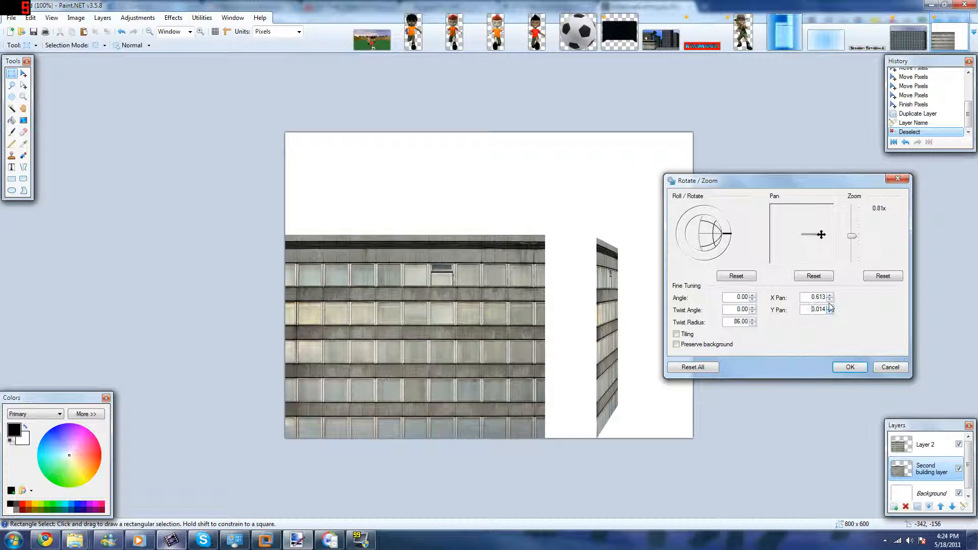
pyautogui.click(830, 295)
pyautogui.moveTo(830, 300); pyautogui.dragTo(830, 300)
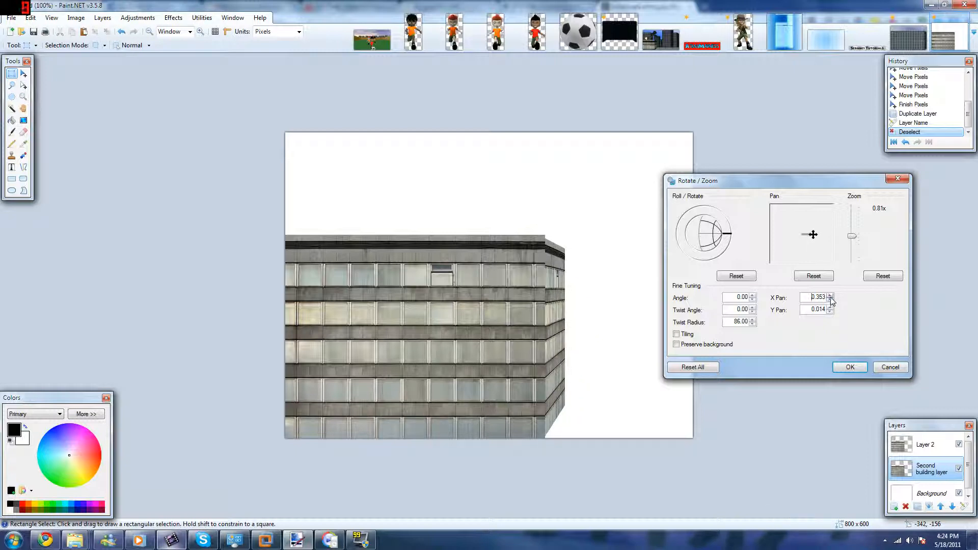
# Set the side wall's zoom to 0.85x and its pan to X 0.363 and Y 0.004.
pyautogui.moveTo(852, 237); pyautogui.dragTo(853, 239)
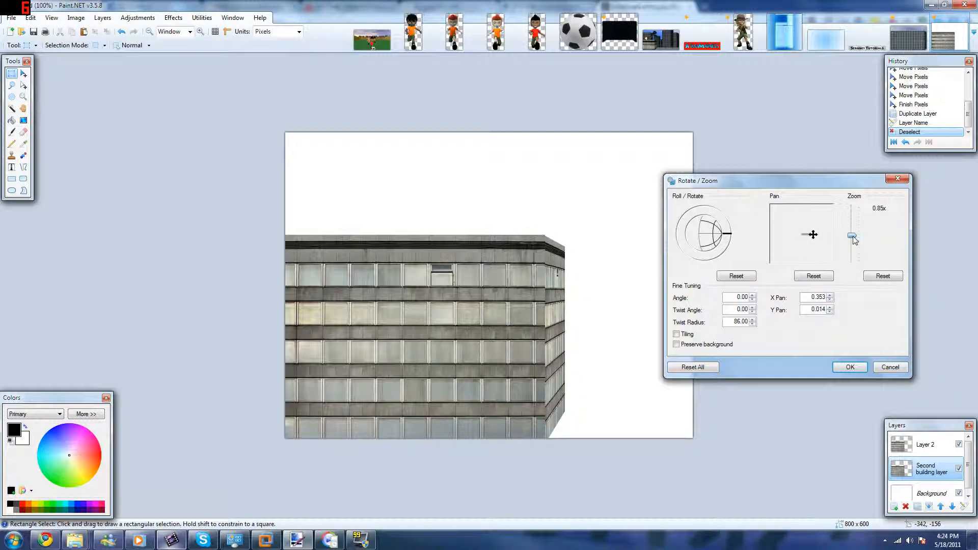
pyautogui.click(830, 295)
pyautogui.click(830, 307)
pyautogui.click(830, 311)
pyautogui.click(829, 312)
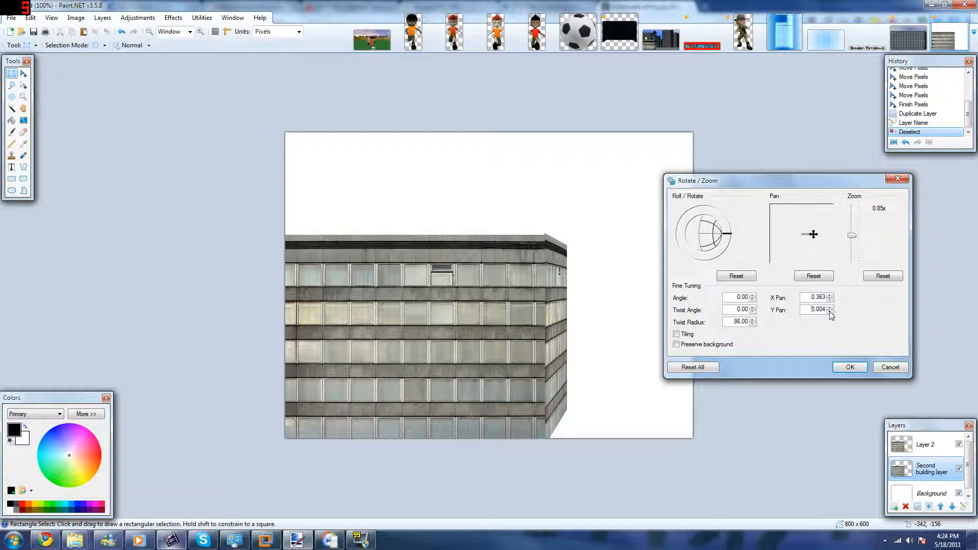
# Reduce the side wall's X pan to 0.333.
pyautogui.click(830, 295)
pyautogui.click(829, 300)
pyautogui.click(829, 300)
pyautogui.click(829, 300)
pyautogui.click(829, 300)
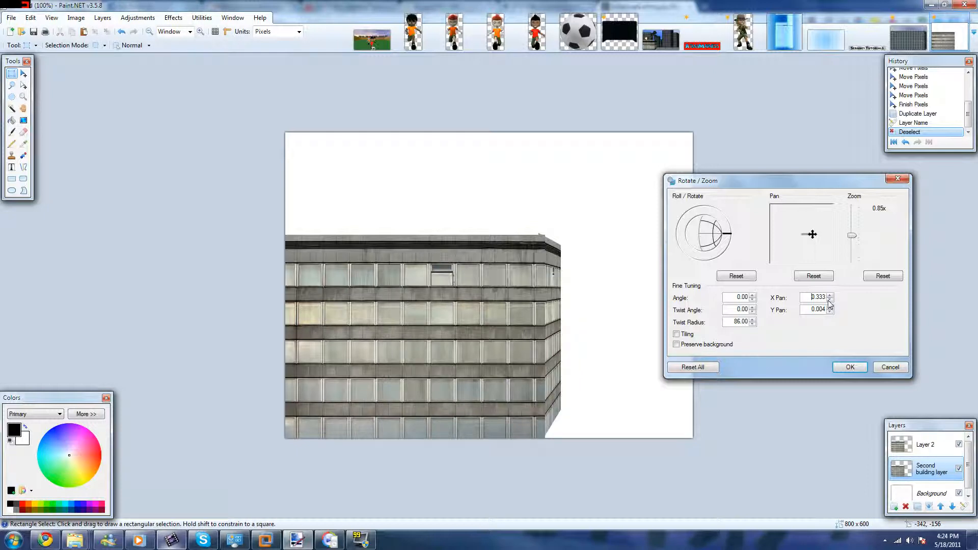
# Try Y pans of -0.006 and 0.024 for the side wall, and return it to 0.004.
pyautogui.click(830, 307)
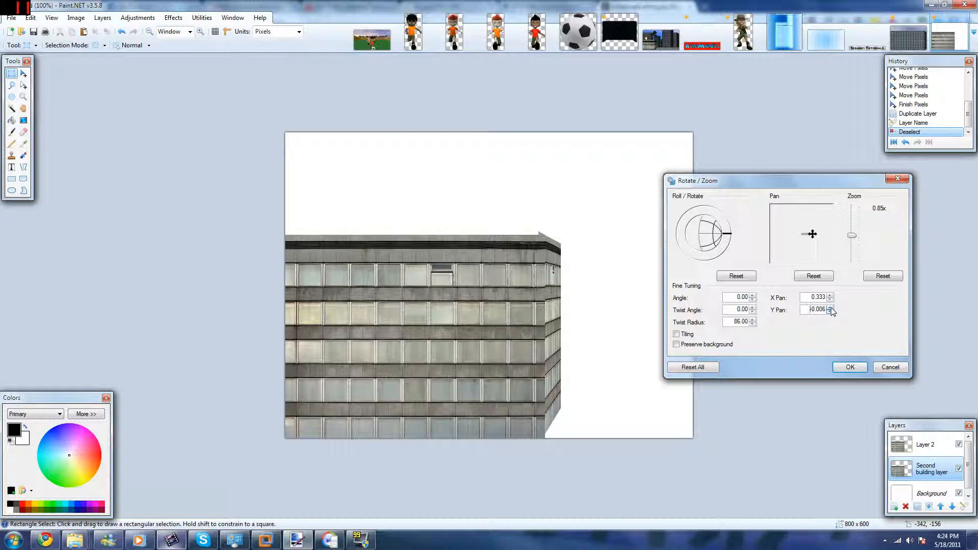
pyautogui.click(830, 308)
pyautogui.click(829, 307)
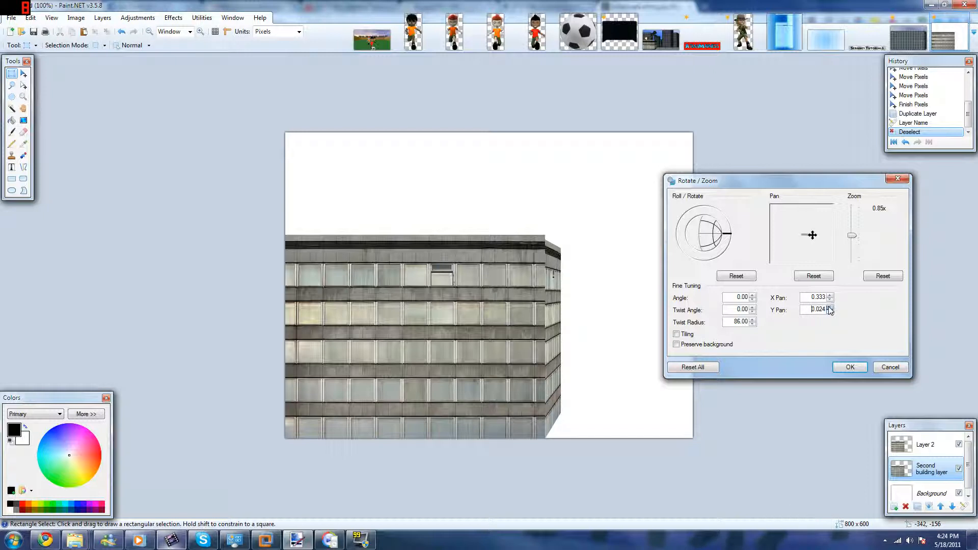
pyautogui.click(830, 312)
pyautogui.click(830, 311)
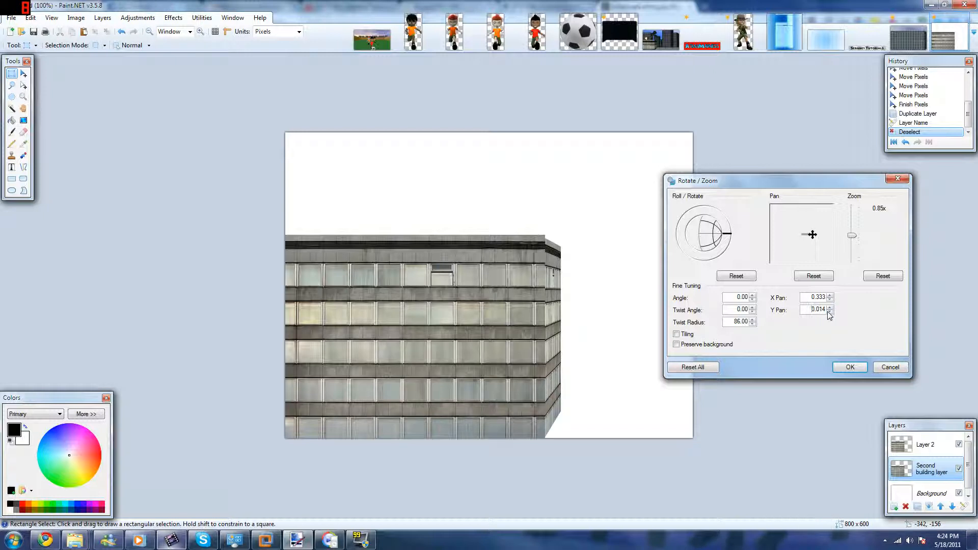
pyautogui.click(829, 312)
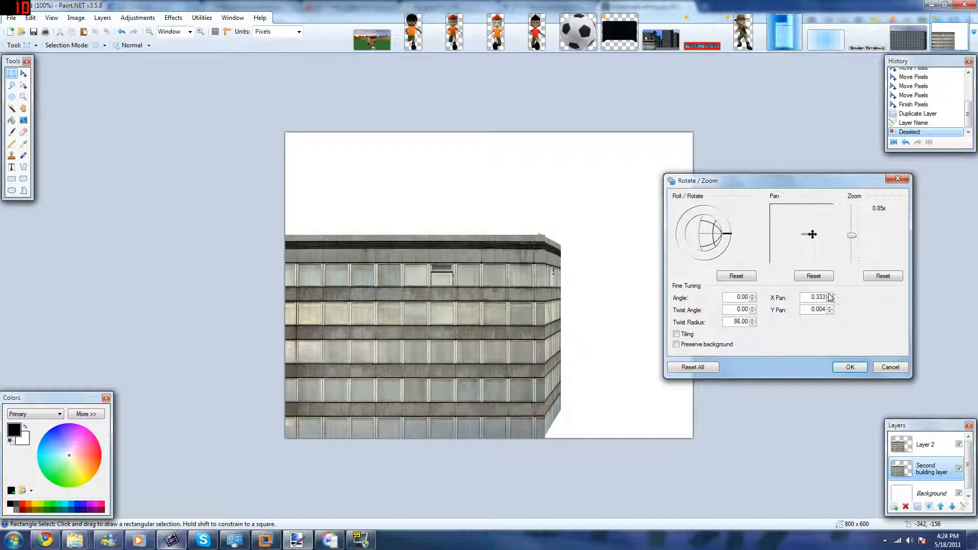
# Check the side wall's X pan by one increment, keep 0.333, and apply the Rotate / Zoom effect.
pyautogui.click(830, 295)
pyautogui.click(829, 300)
pyautogui.click(847, 368)
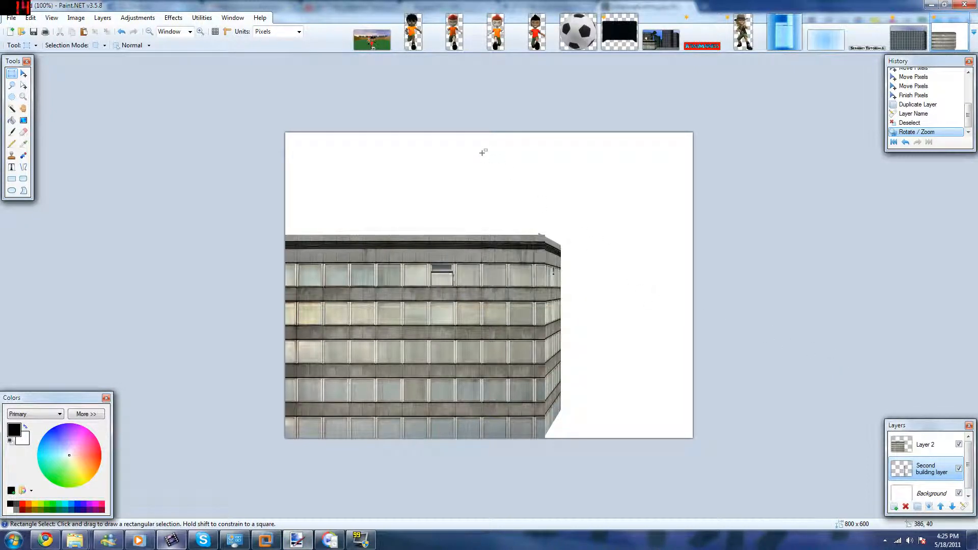
# Erase a 227 x 161 px area above the roof corner on Second building layer, and make Layer 2 active.
pyautogui.moveTo(482, 153); pyautogui.dragTo(596, 235)
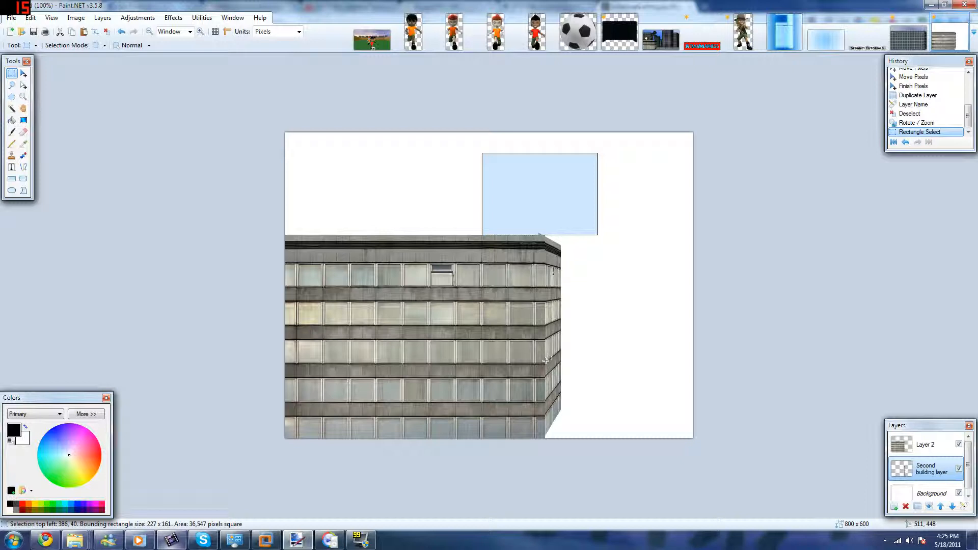
pyautogui.press('Delete')
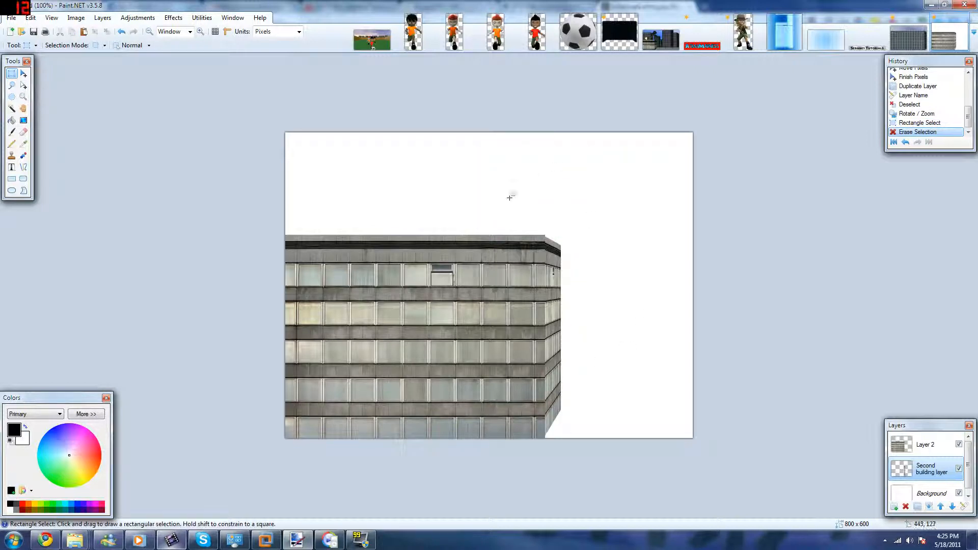
pyautogui.click(892, 443)
# Try to erase a 643 x 157 px area above the facade on Layer 2, undo it and deselect.
pyautogui.moveTo(241, 156); pyautogui.dragTo(612, 236)
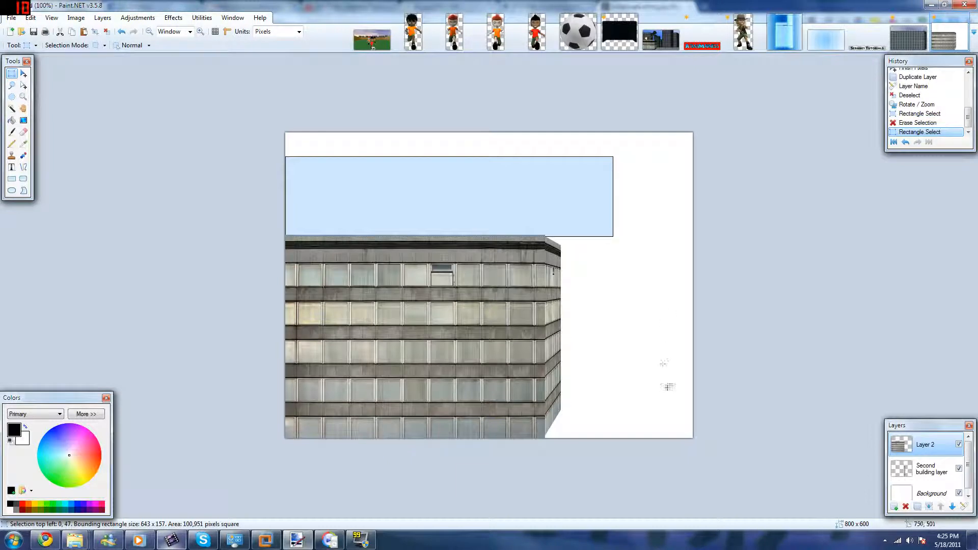
pyautogui.press('Delete')
pyautogui.click(122, 32)
pyautogui.click(567, 232)
# Erase a 517 x 32 px strip along the roof edge on Layer 2 and the leftover corner pixels above it on Second building layer.
pyautogui.moveTo(549, 220)
pyautogui.mouseDown()
pyautogui.moveTo(244, 252)
pyautogui.moveTo(226, 234)
pyautogui.moveTo(220, 241)
pyautogui.mouseUp()
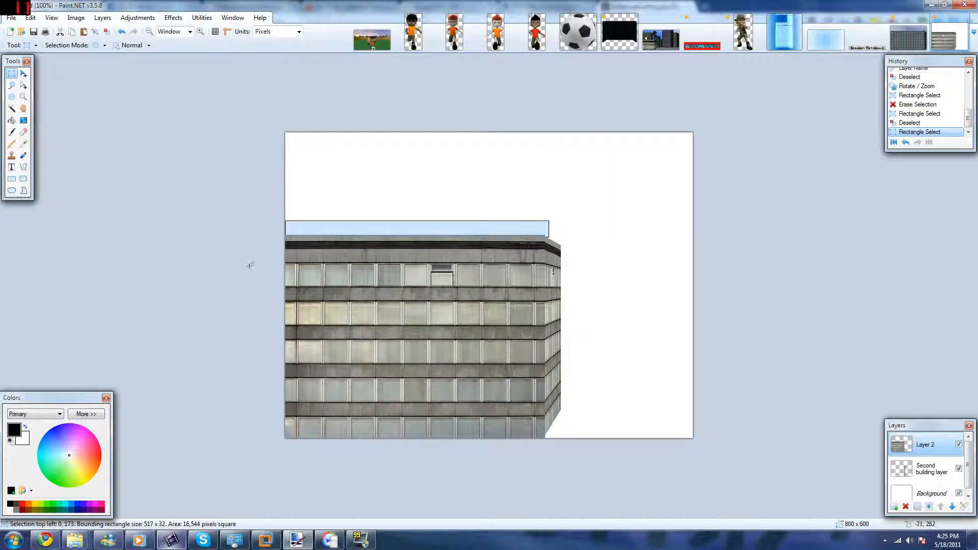
pyautogui.press('Delete')
pyautogui.click(927, 469)
pyautogui.moveTo(494, 190); pyautogui.dragTo(578, 235)
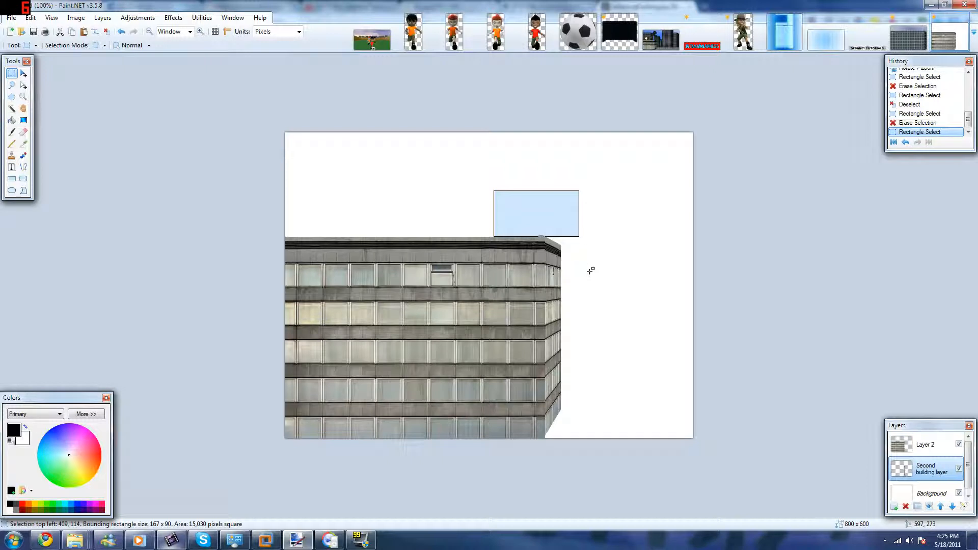
pyautogui.press('Delete')
pyautogui.moveTo(565, 197); pyautogui.dragTo(584, 224)
pyautogui.moveTo(517, 205); pyautogui.dragTo(563, 236)
pyautogui.press('Delete')
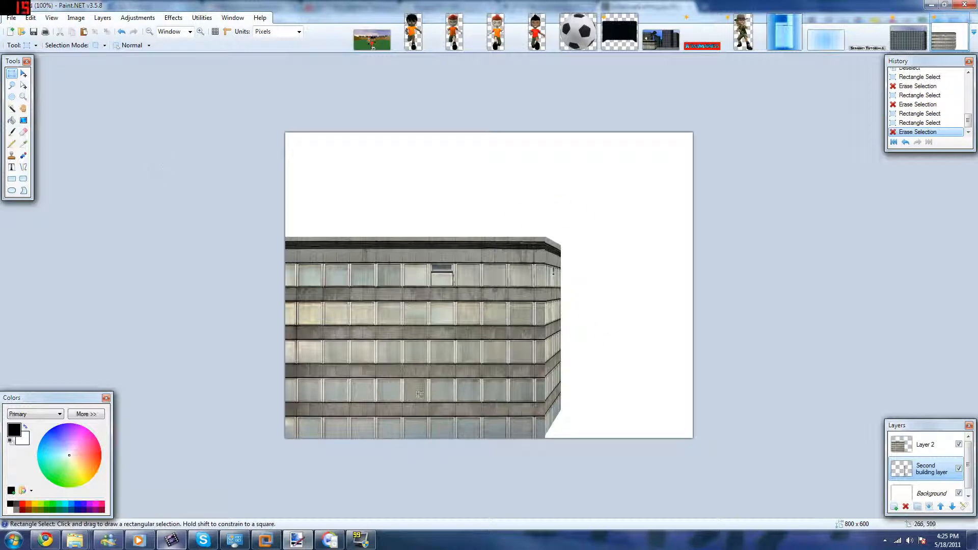
# Merge Layer 2 down into Second building layer, and shift the whole merged building down about 10 px.
pyautogui.click(917, 447)
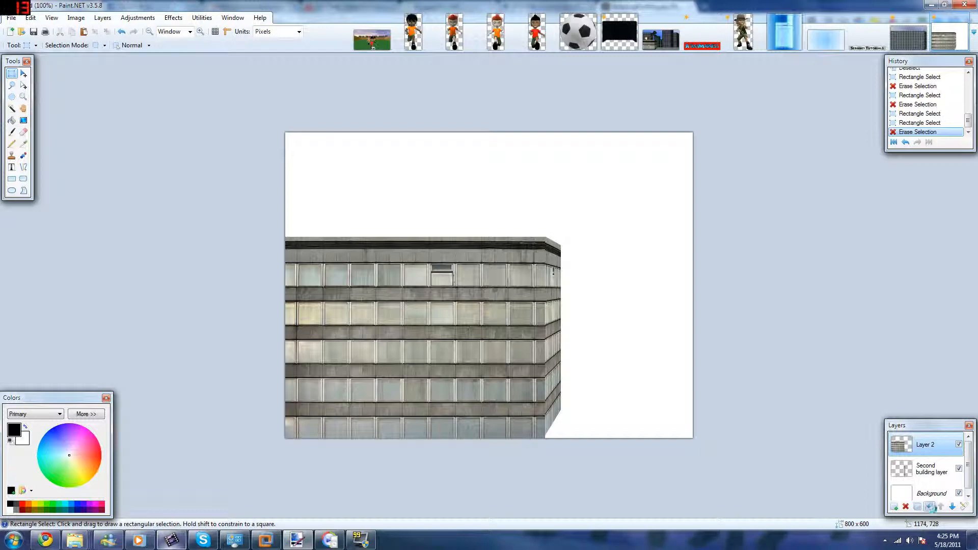
pyautogui.click(928, 507)
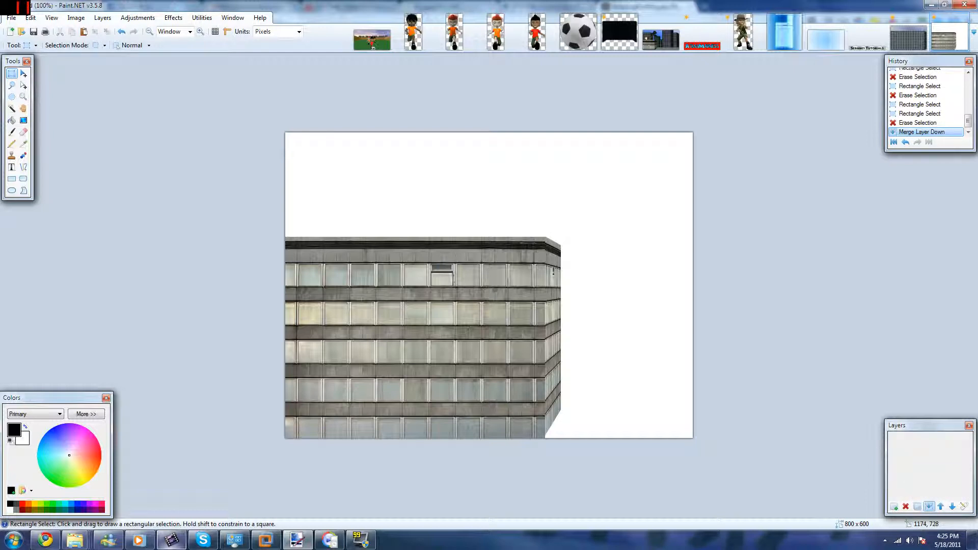
pyautogui.click(24, 74)
pyautogui.hotkey('ctrl', 'a')
pyautogui.moveTo(455, 355)
pyautogui.mouseDown()
pyautogui.moveTo(458, 343)
pyautogui.moveTo(454, 356)
pyautogui.mouseUp()
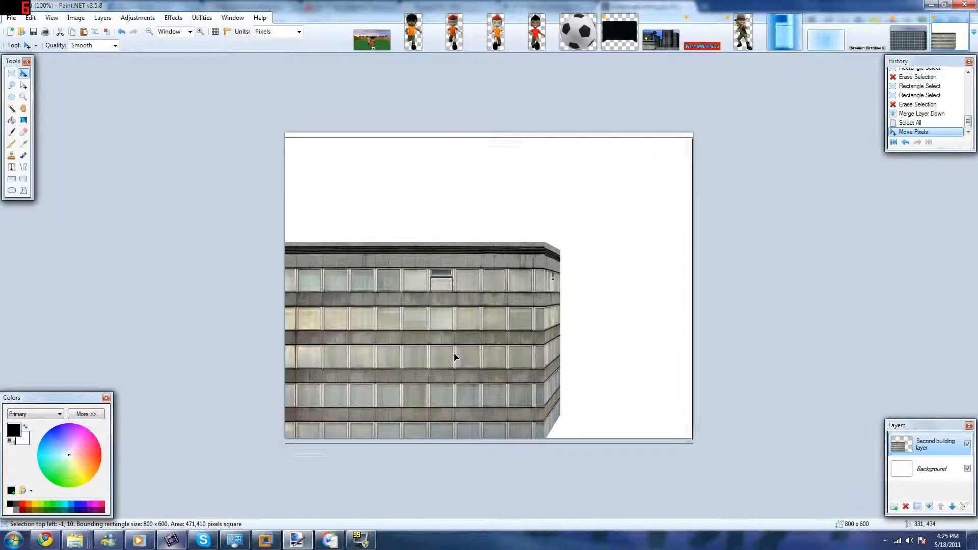
pyautogui.press('s')
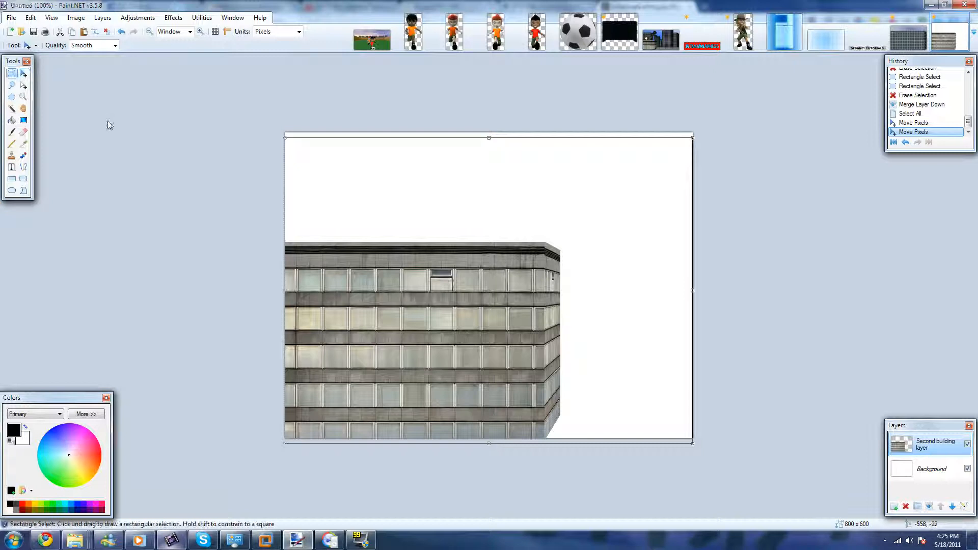
pyautogui.click(275, 213)
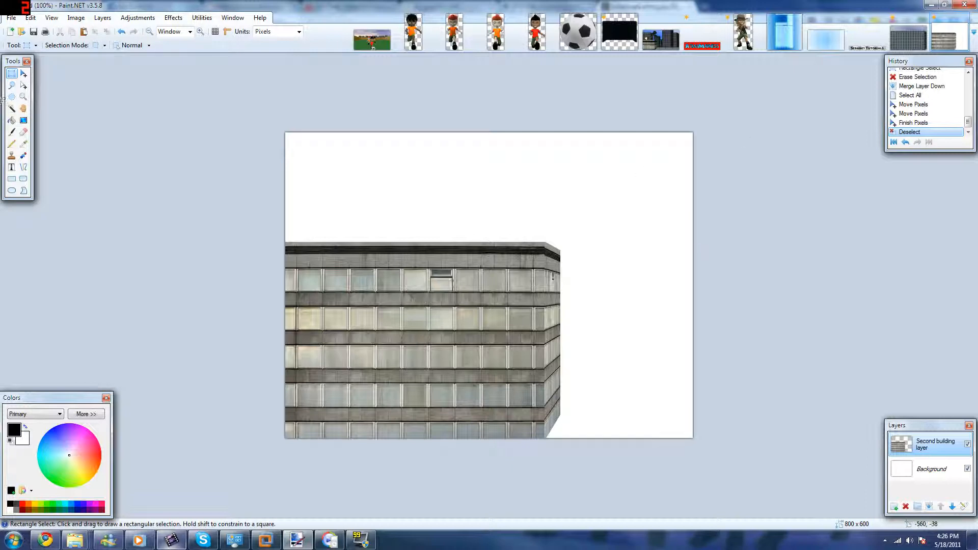
# Darken the building's side wall by lowering the brightness of a 119 x 429 px selection around it on Second building layer, and deselect.
pyautogui.moveTo(605, 219); pyautogui.dragTo(544, 481)
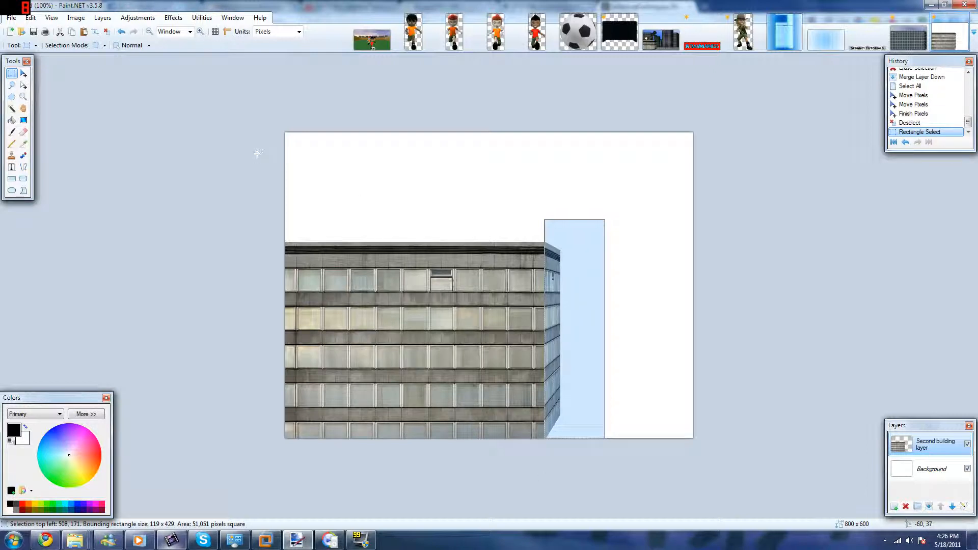
pyautogui.click(176, 18)
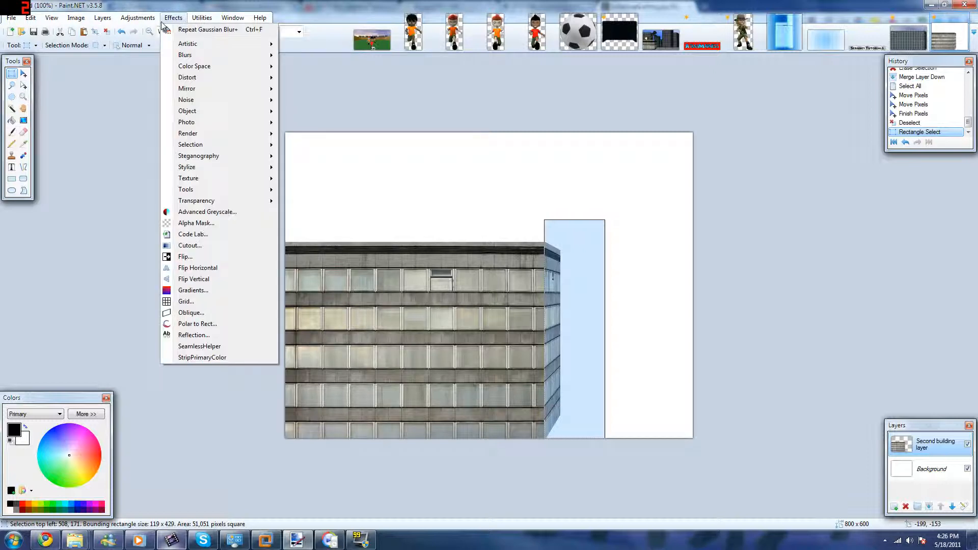
pyautogui.click(145, 22)
pyautogui.click(144, 21)
pyautogui.click(145, 22)
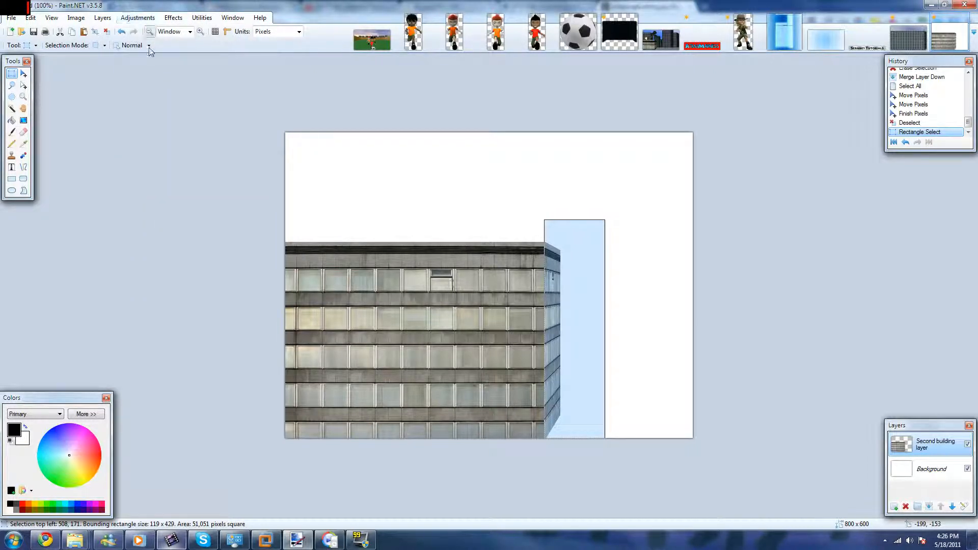
pyautogui.click(139, 18)
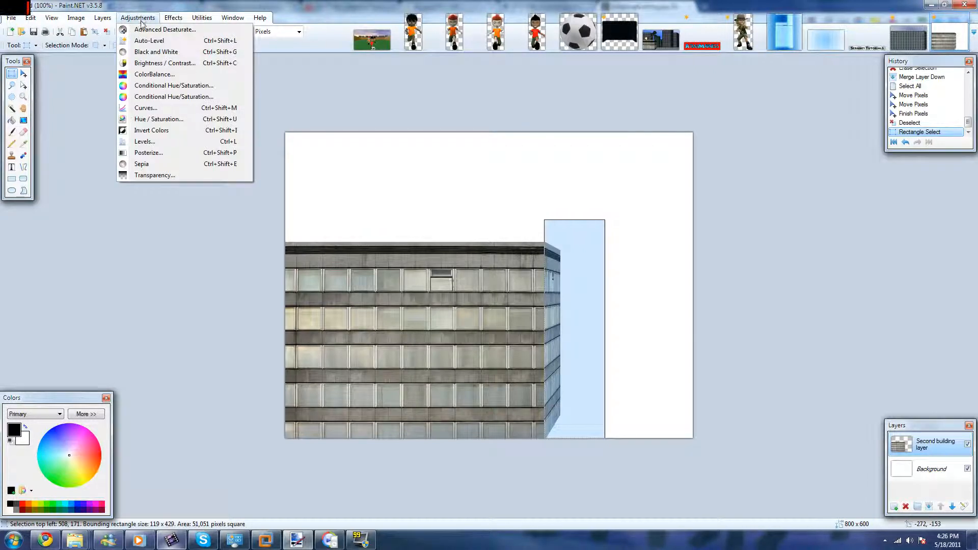
pyautogui.click(150, 64)
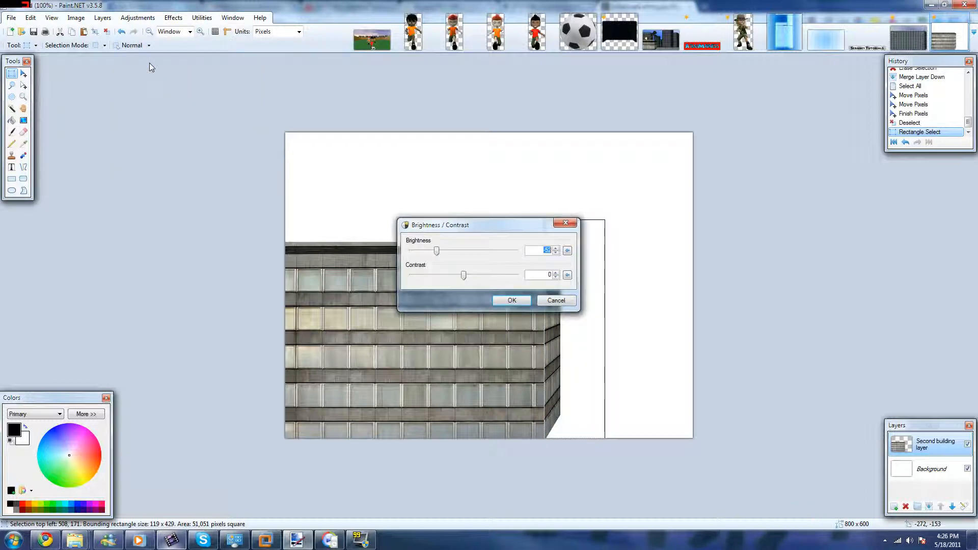
pyautogui.moveTo(502, 225); pyautogui.dragTo(685, 244)
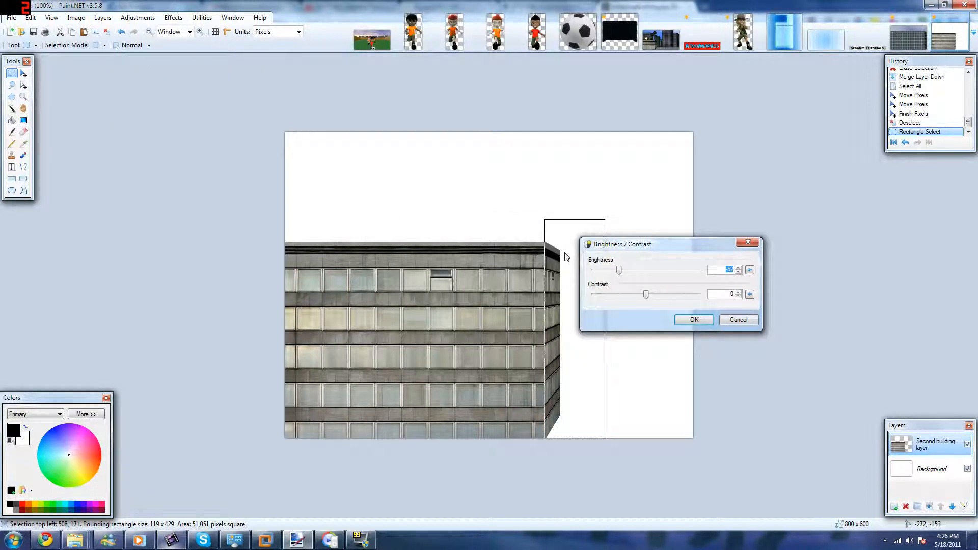
pyautogui.click(750, 271)
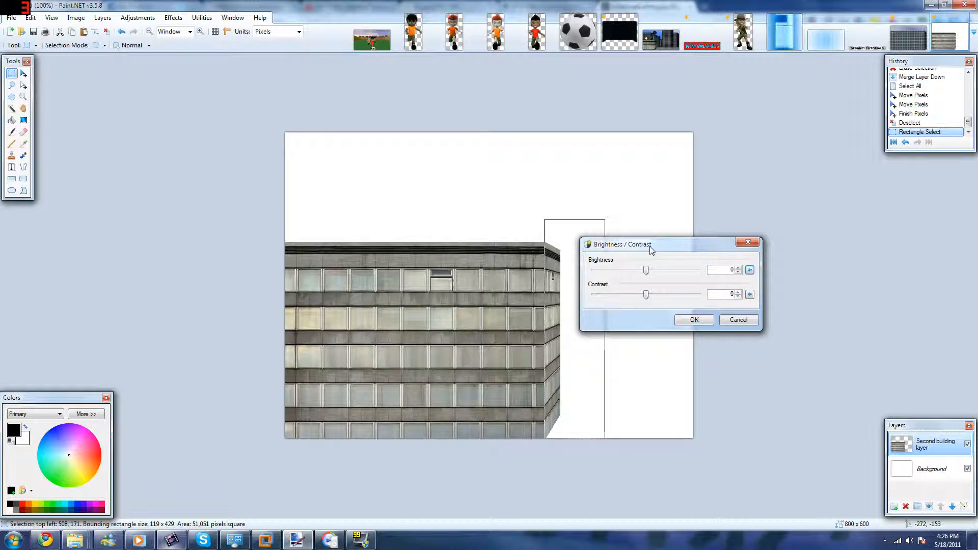
pyautogui.moveTo(650, 248); pyautogui.dragTo(697, 251)
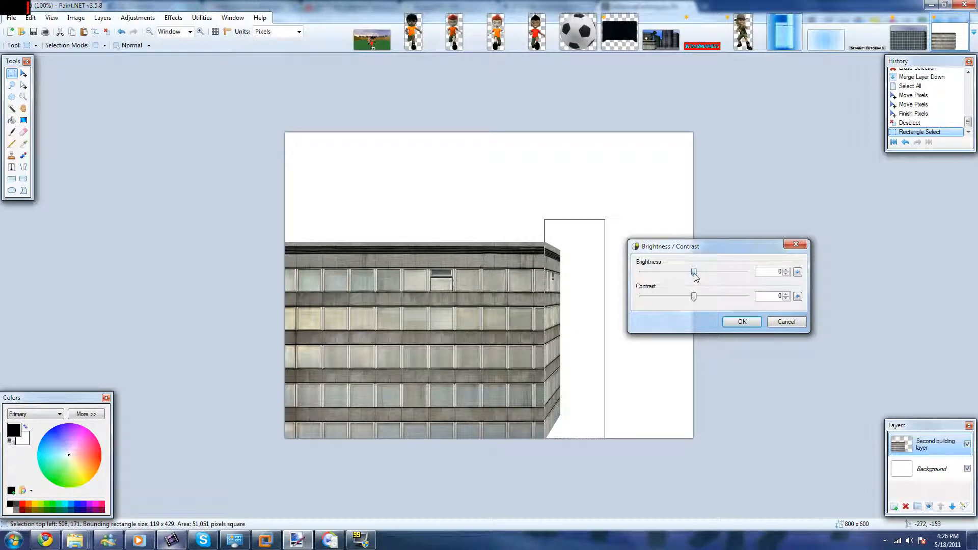
pyautogui.moveTo(695, 275); pyautogui.dragTo(667, 281)
pyautogui.click(749, 322)
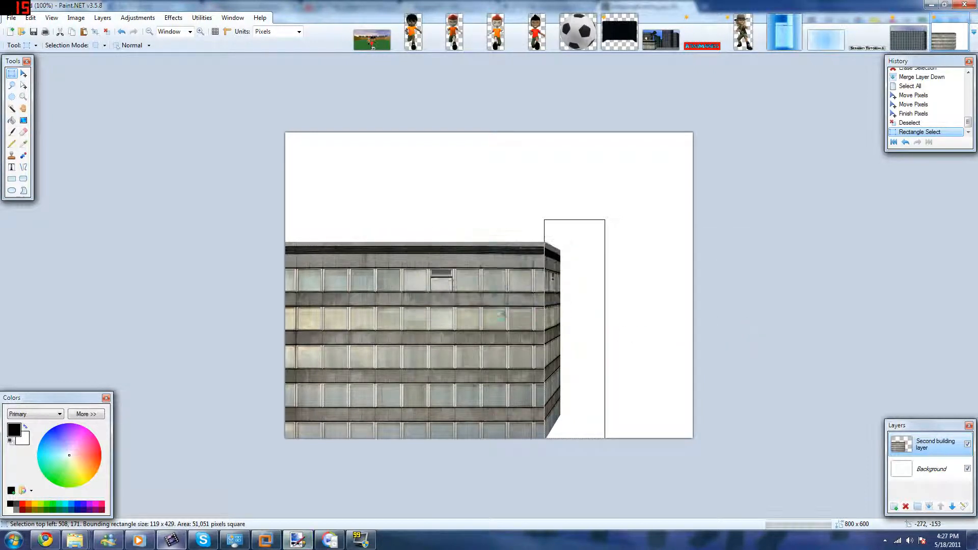
pyautogui.click(630, 341)
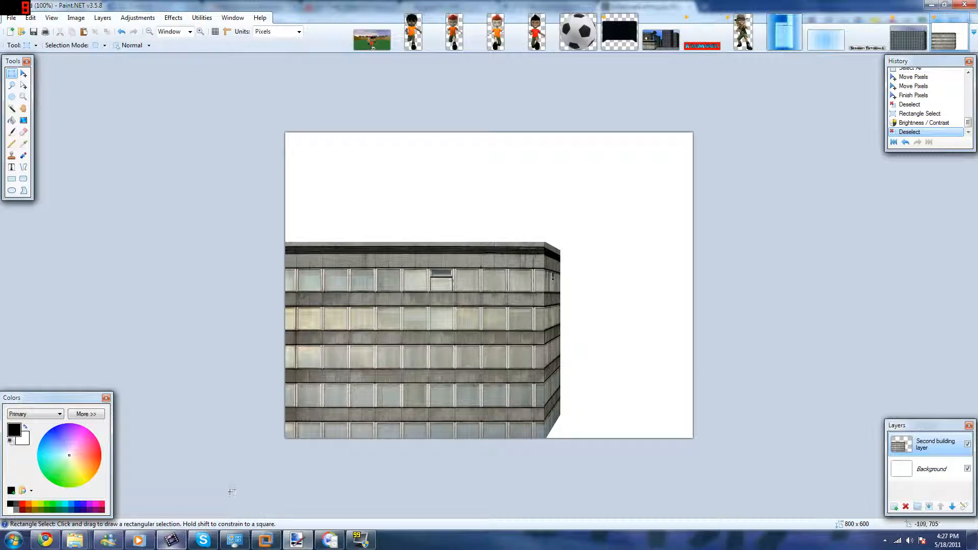
# Switch to Chrome and copy the sky.jpg image of clouds over the sea.
pyautogui.click(45, 539)
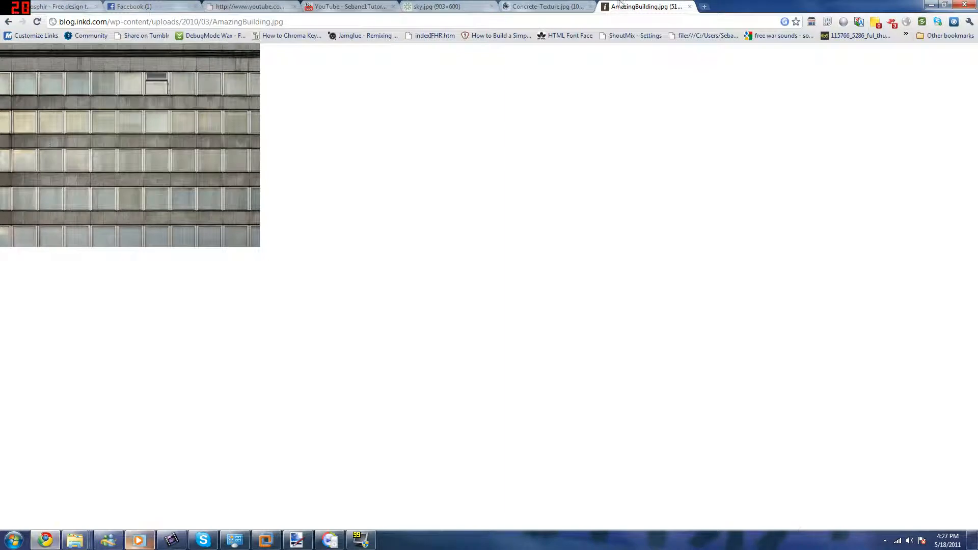
pyautogui.click(550, 6)
pyautogui.click(627, 6)
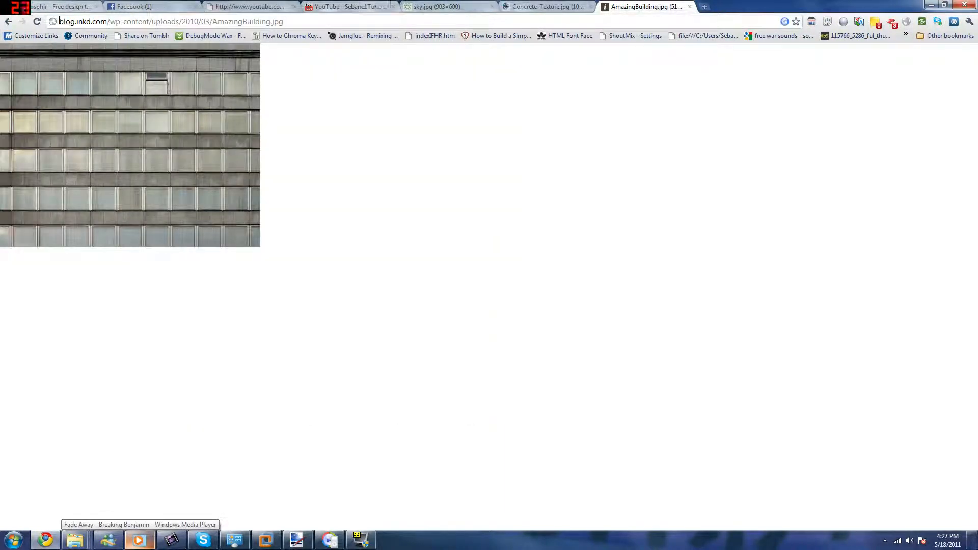
pyautogui.click(448, 9)
pyautogui.rightClick(400, 151)
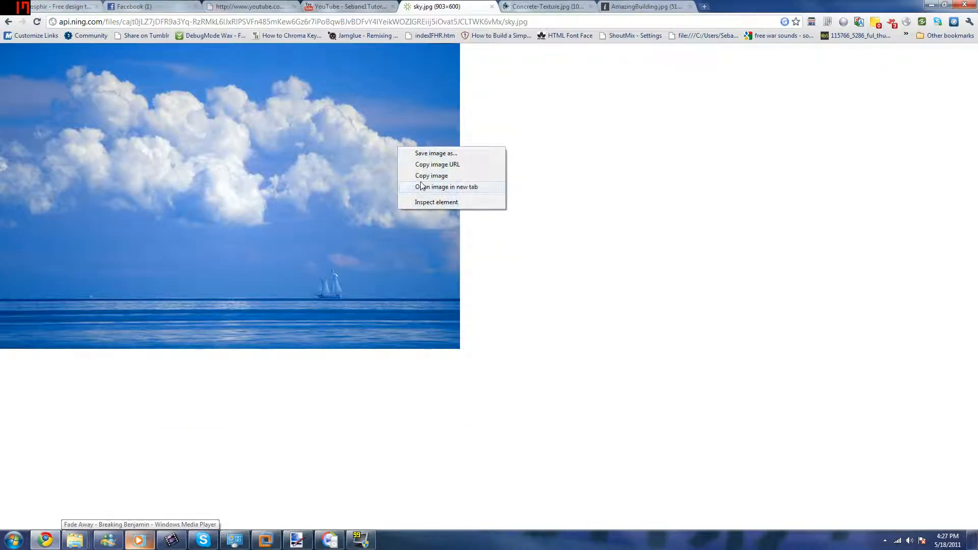
pyautogui.click(431, 175)
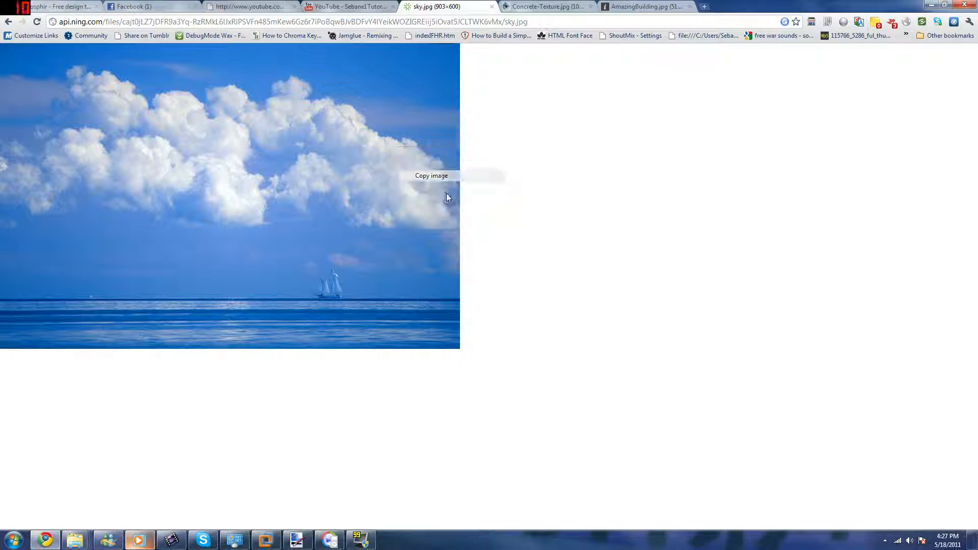
# Return to Paint.NET and paste the sky image onto the Background layer, keeping the canvas size.
pyautogui.click(361, 539)
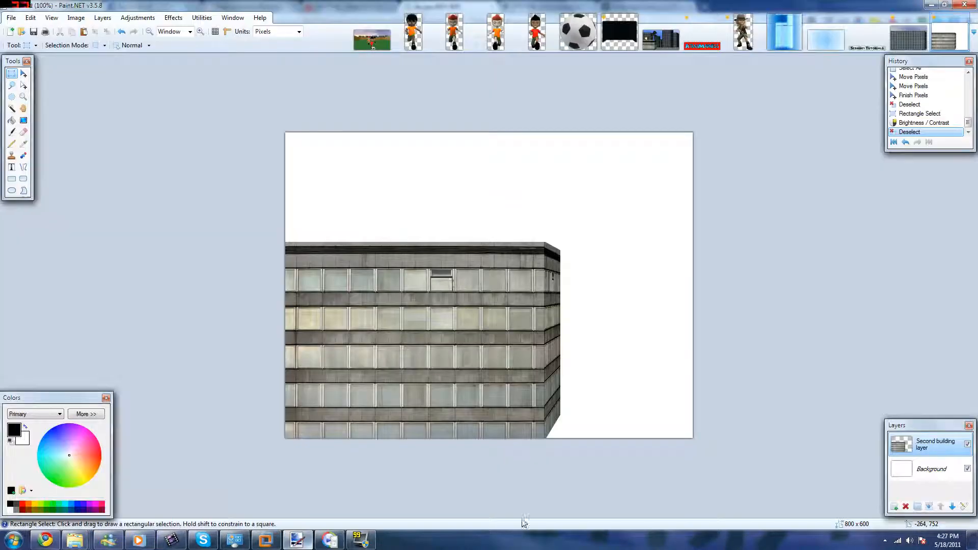
pyautogui.click(904, 478)
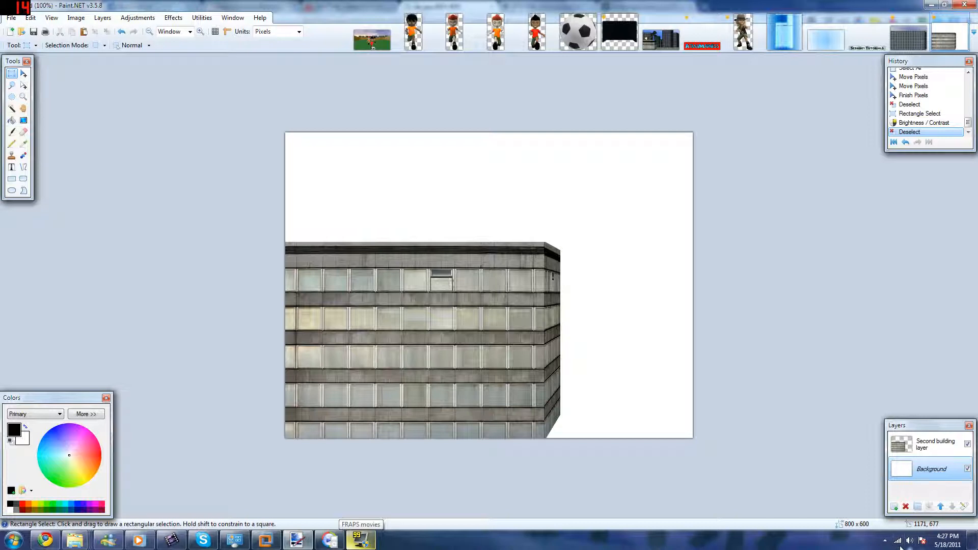
pyautogui.hotkey('ctrl', 'v')
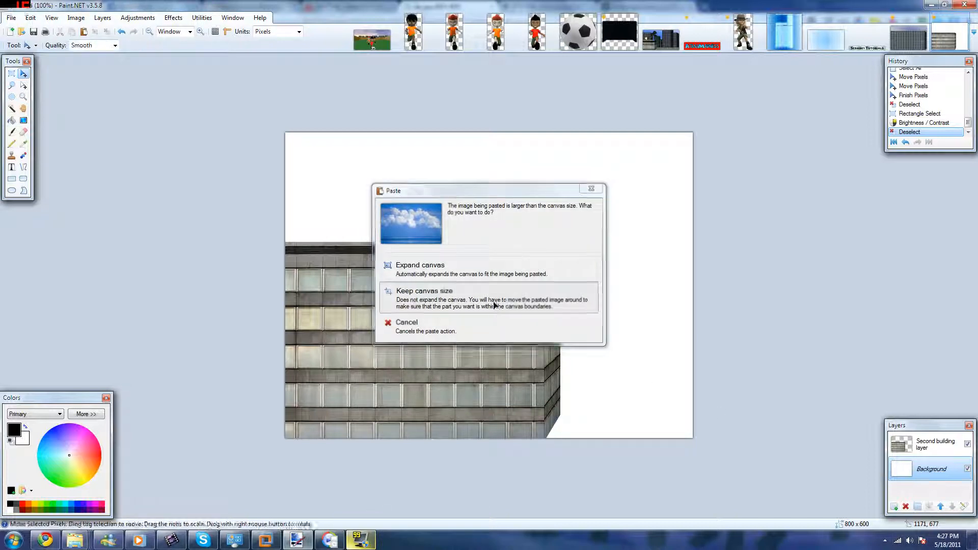
pyautogui.click(498, 303)
# Enlarge the pasted sky to 1293 x 859 px, position it so clouds fill the canvas behind the building, and deselect.
pyautogui.moveTo(596, 446); pyautogui.dragTo(595, 465)
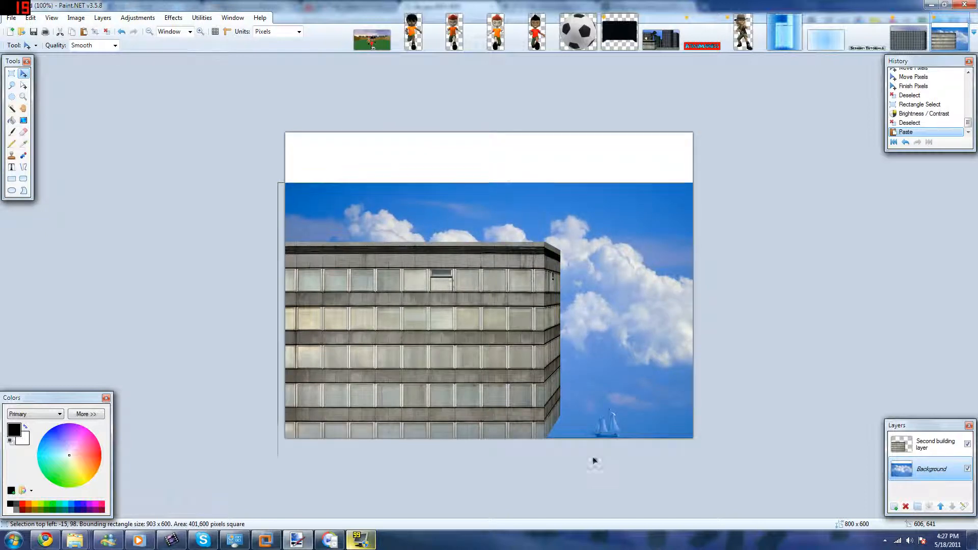
pyautogui.moveTo(282, 187); pyautogui.dragTo(143, 110)
pyautogui.moveTo(550, 233); pyautogui.dragTo(573, 270)
pyautogui.moveTo(761, 148); pyautogui.dragTo(785, 147)
pyautogui.click(528, 293)
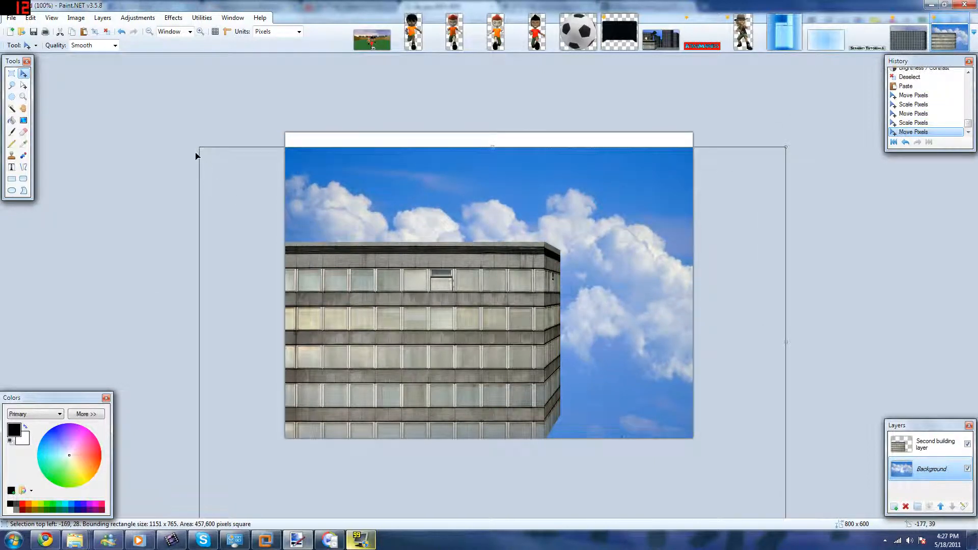
pyautogui.moveTo(199, 148); pyautogui.dragTo(128, 110)
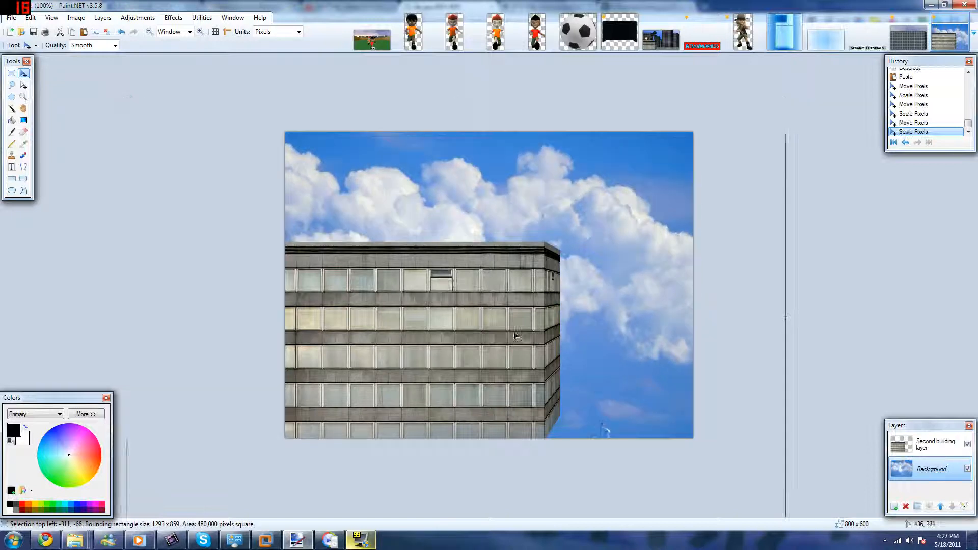
pyautogui.moveTo(541, 338); pyautogui.dragTo(603, 340)
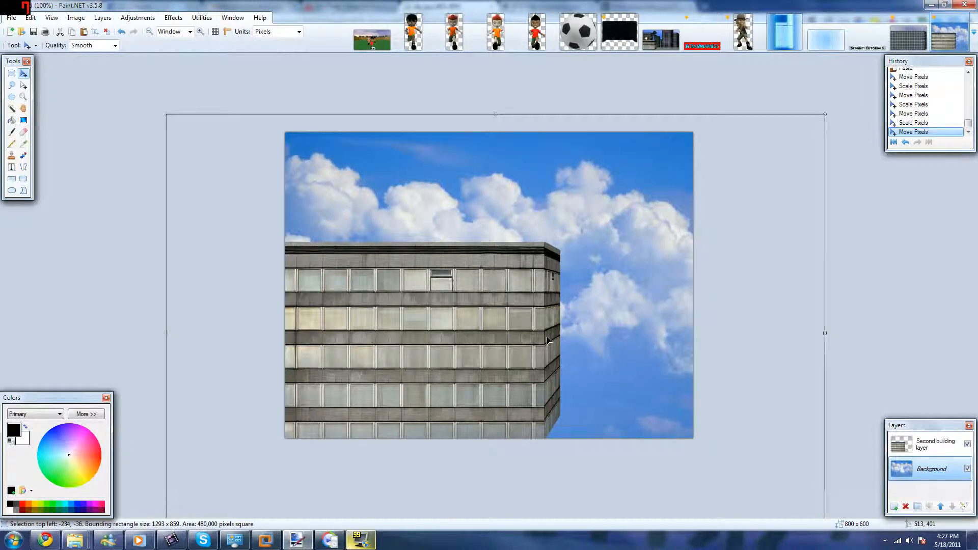
pyautogui.click(11, 74)
pyautogui.hotkey('ctrl', 'd')
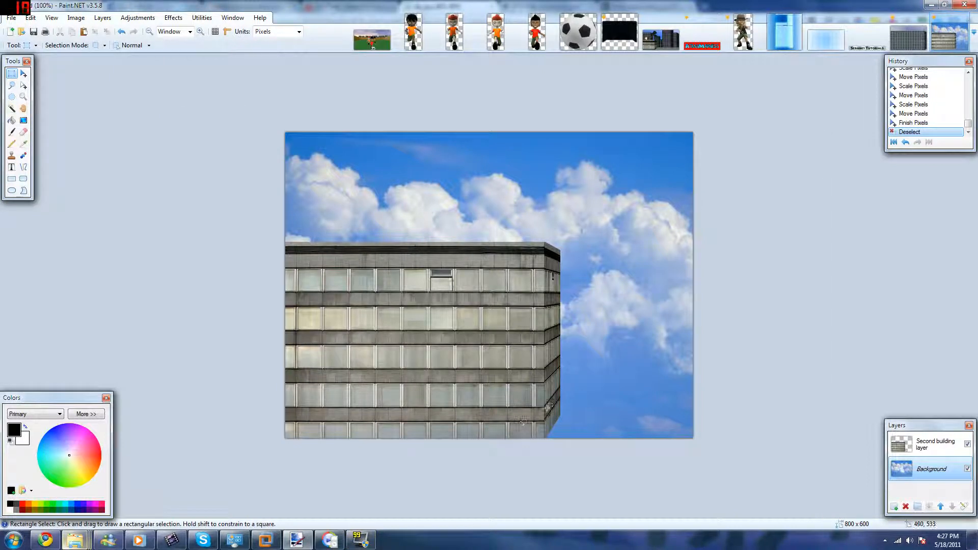
# Switch to Chrome and copy the Concrete-Texture.jpg image.
pyautogui.click(45, 540)
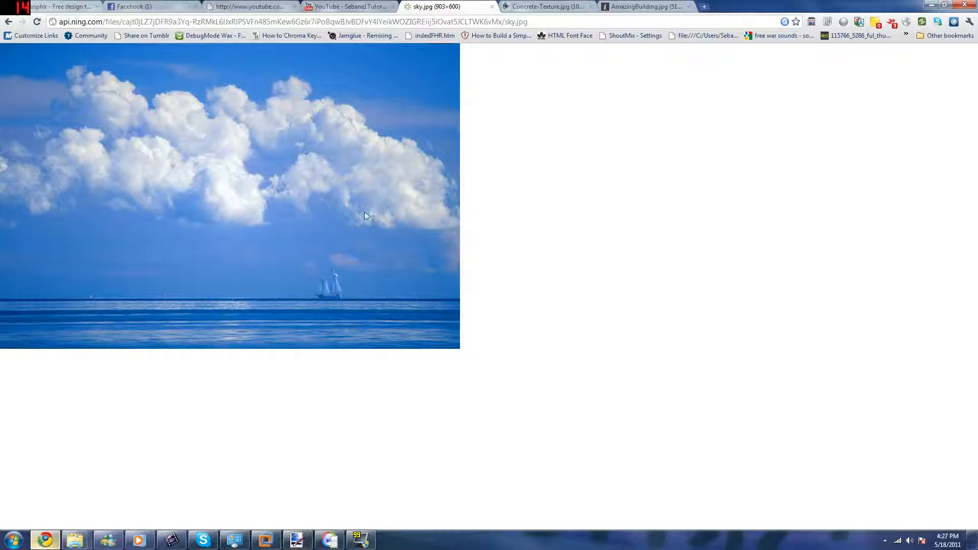
pyautogui.click(339, 6)
pyautogui.click(453, 6)
pyautogui.click(573, 6)
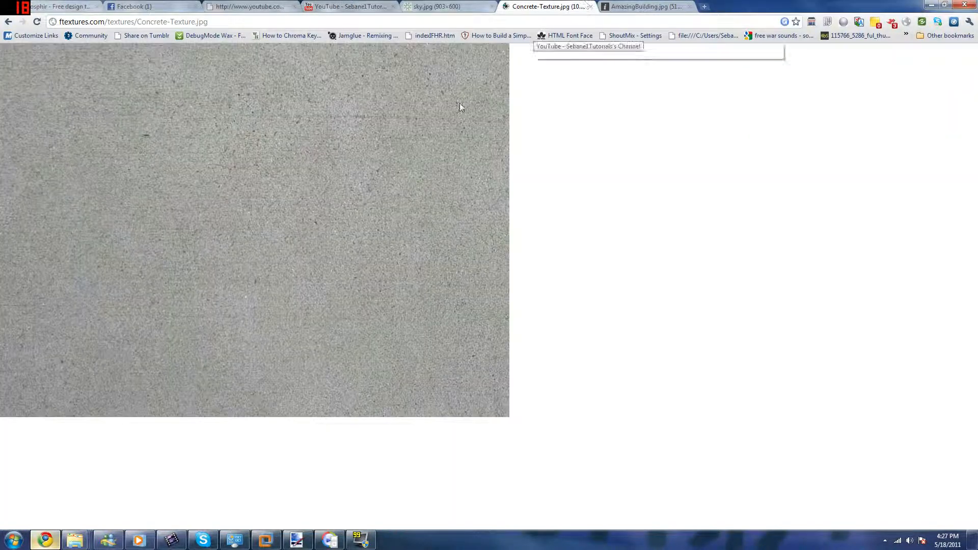
pyautogui.rightClick(426, 136)
pyautogui.click(445, 168)
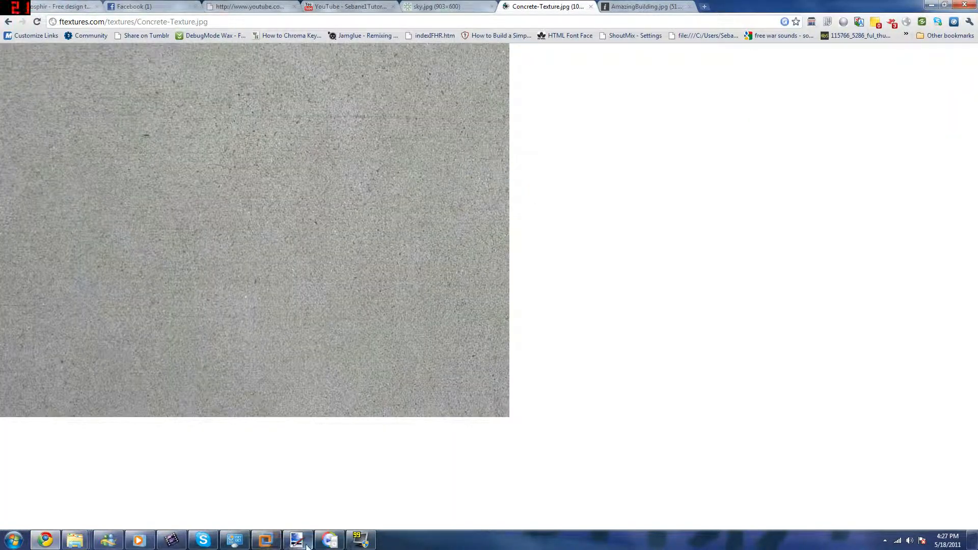
# In Paint.NET, add a layer above Background, paste the concrete texture at unchanged canvas size, and scale it to 801 x 602 px.
pyautogui.click(288, 542)
pyautogui.click(893, 507)
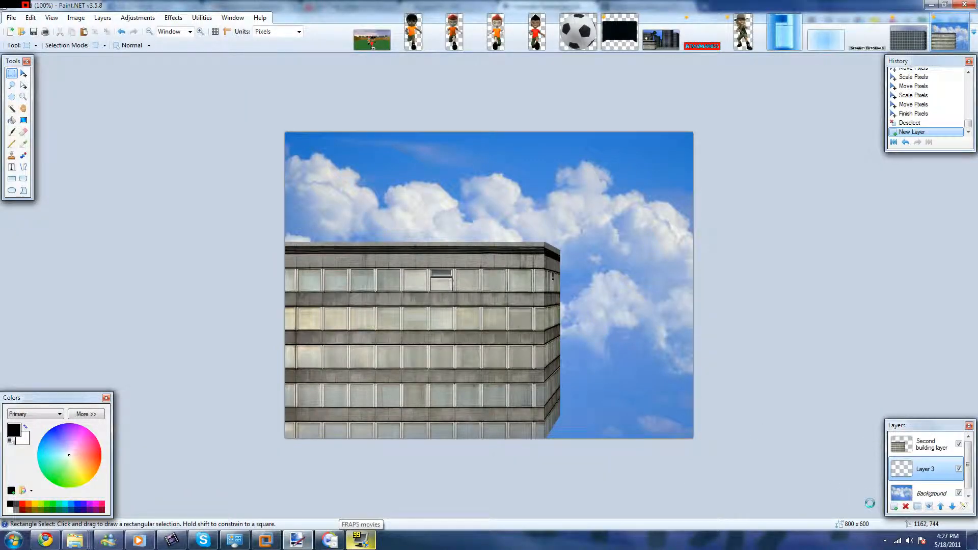
pyautogui.hotkey('ctrl', 'v')
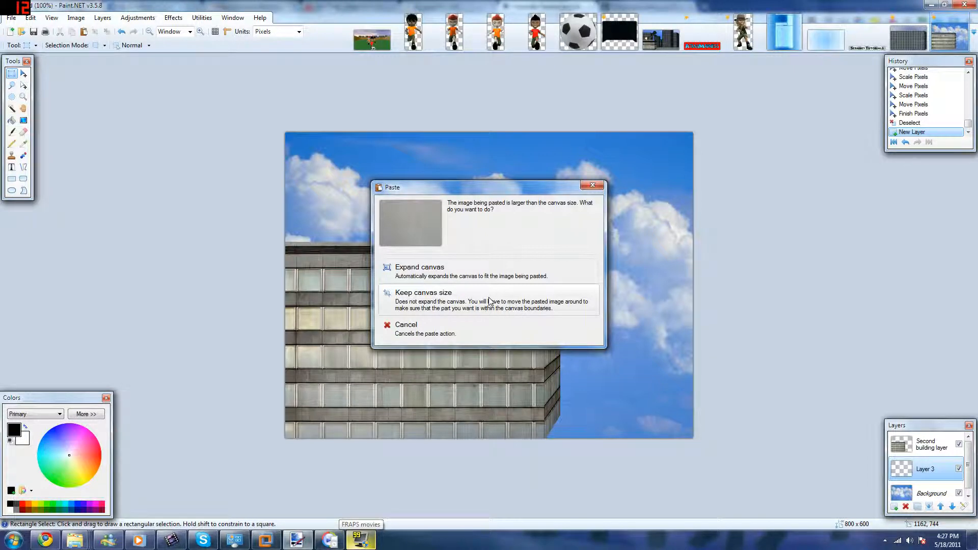
pyautogui.click(489, 300)
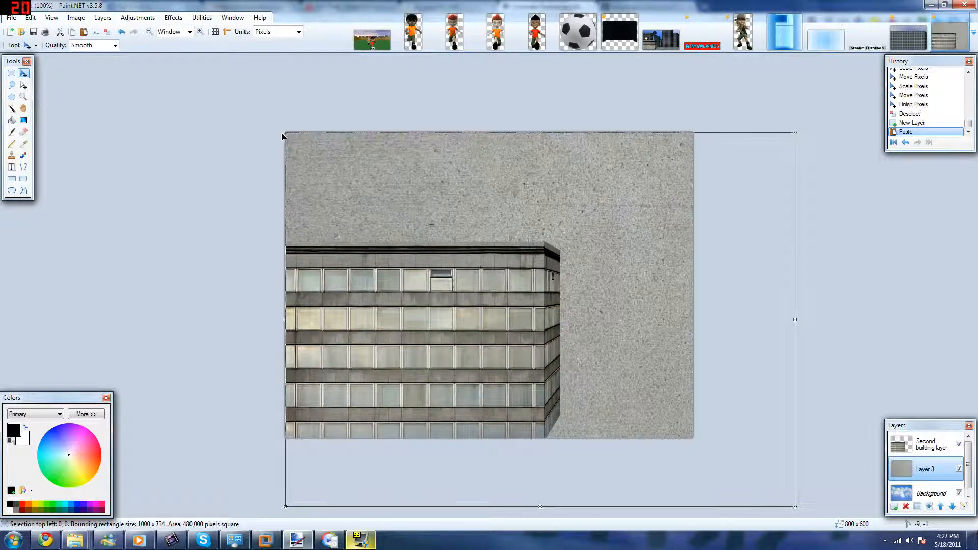
pyautogui.moveTo(794, 506); pyautogui.dragTo(693, 438)
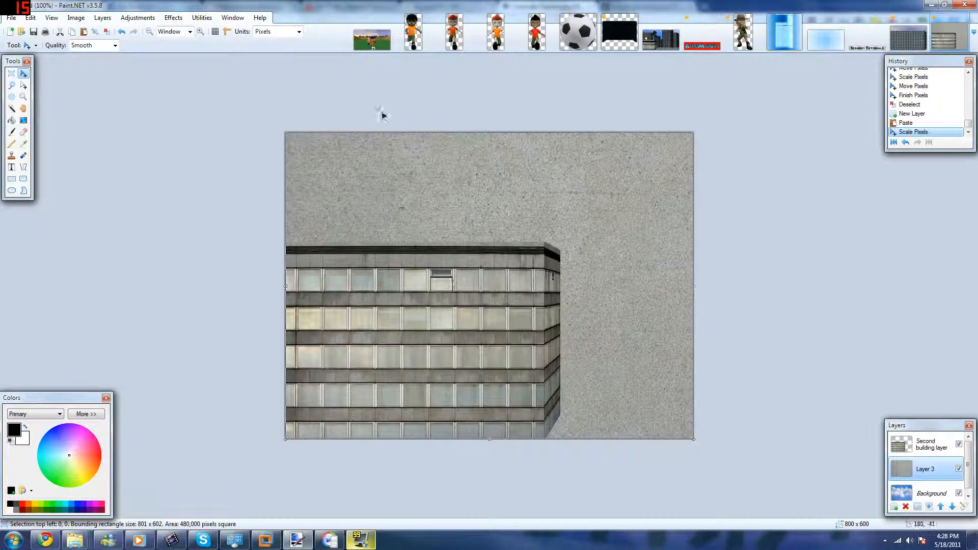
# Open Rotate / Zoom for the concrete layer and reset its rotation, pan and zoom.
pyautogui.click(98, 17)
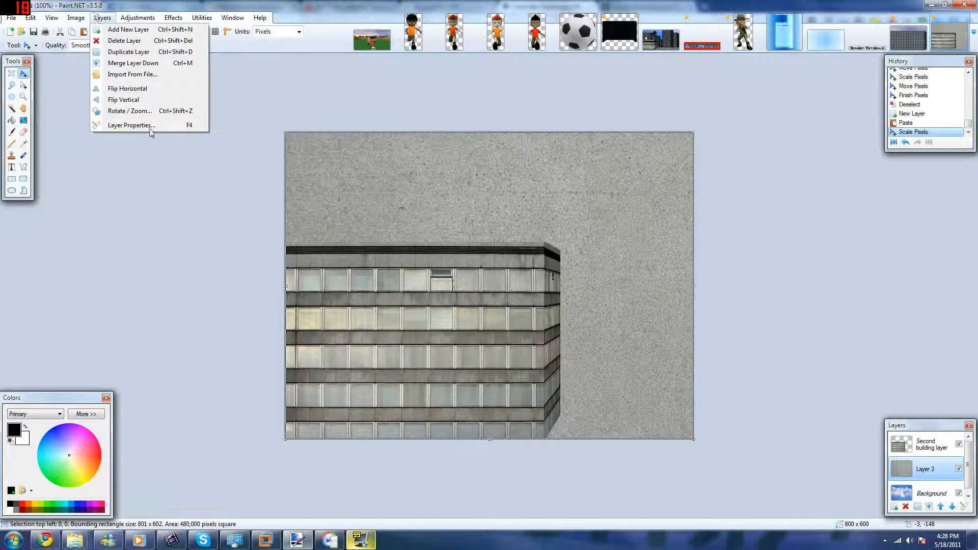
pyautogui.click(153, 111)
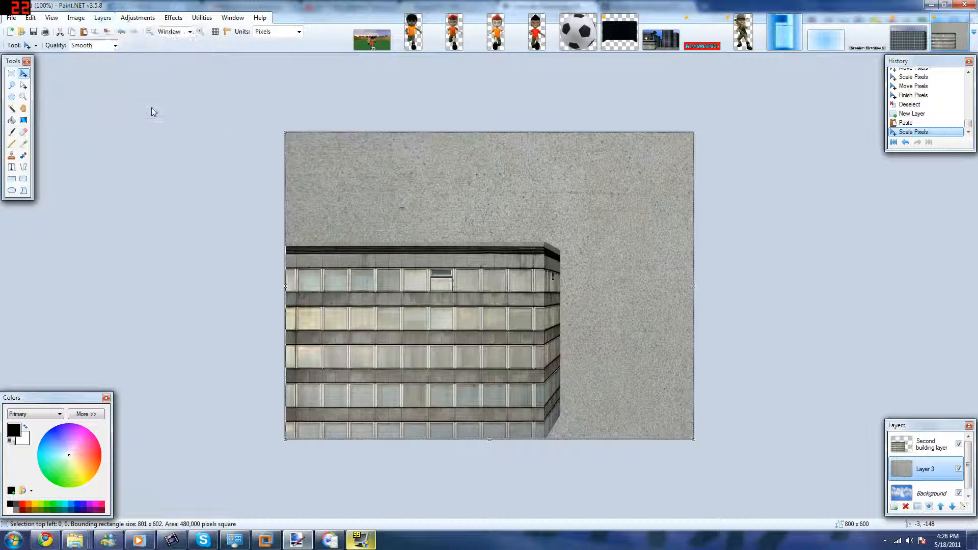
pyautogui.moveTo(453, 170); pyautogui.dragTo(805, 253)
pyautogui.click(809, 347)
pyautogui.click(886, 347)
pyautogui.click(955, 347)
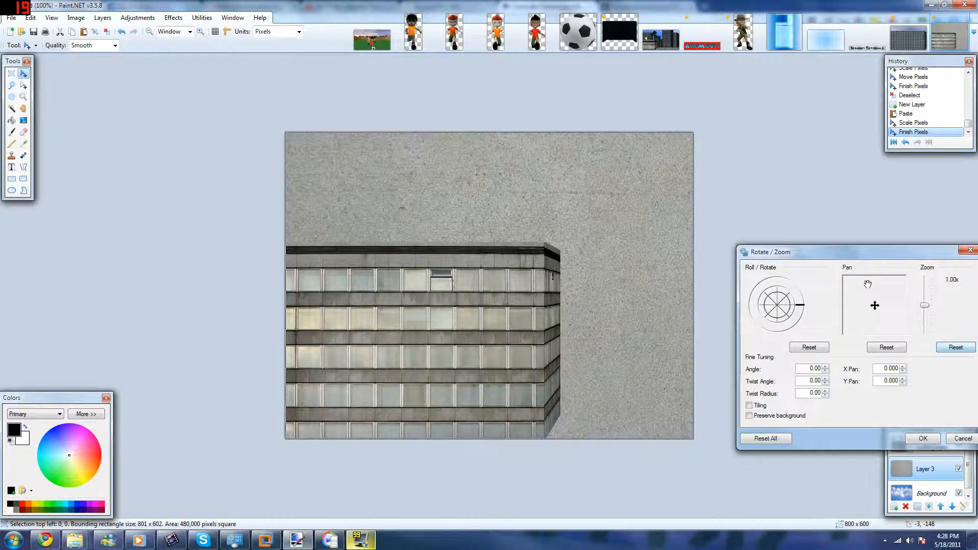
pyautogui.moveTo(786, 260); pyautogui.dragTo(739, 242)
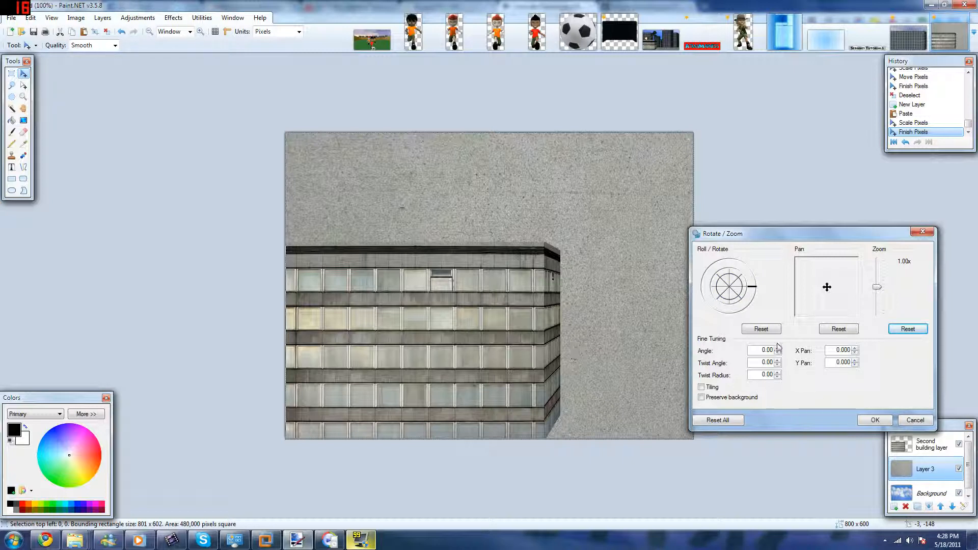
# Tilt the concrete texture back into a flat ground plane with angle 0, twist angle 90 and twist radius 83.02.
pyautogui.moveTo(752, 286); pyautogui.dragTo(757, 303)
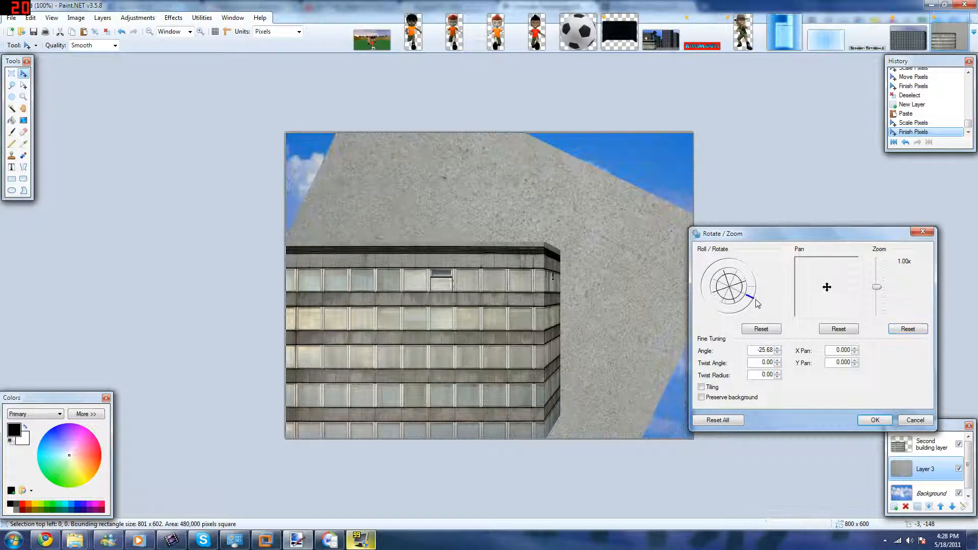
pyautogui.click(760, 328)
pyautogui.moveTo(729, 295); pyautogui.dragTo(732, 278)
pyautogui.click(762, 330)
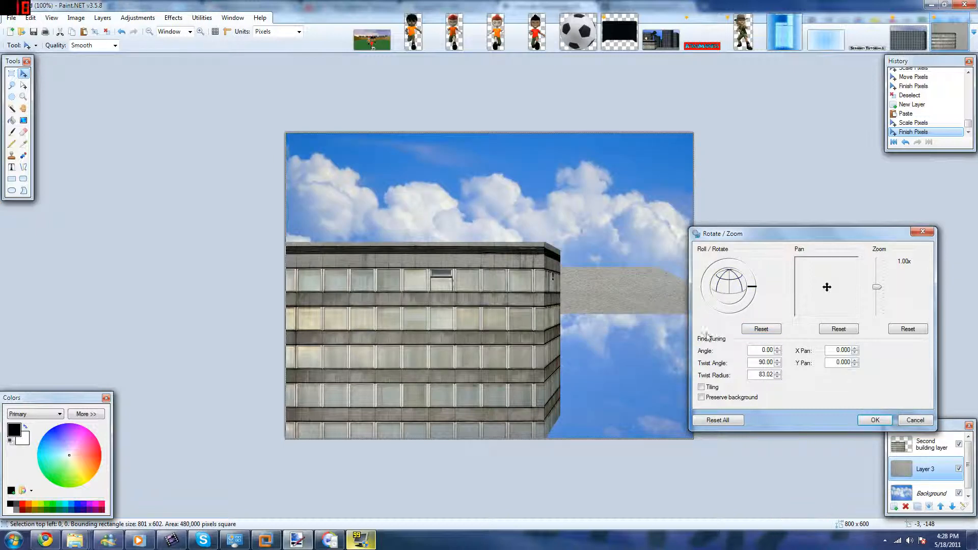
# Pan the concrete plane to X 0.048 and Y 0.810, enable tiling, set its angle to -7.54, and apply the transformation.
pyautogui.moveTo(826, 288); pyautogui.dragTo(828, 310)
pyautogui.moveTo(771, 237); pyautogui.dragTo(803, 236)
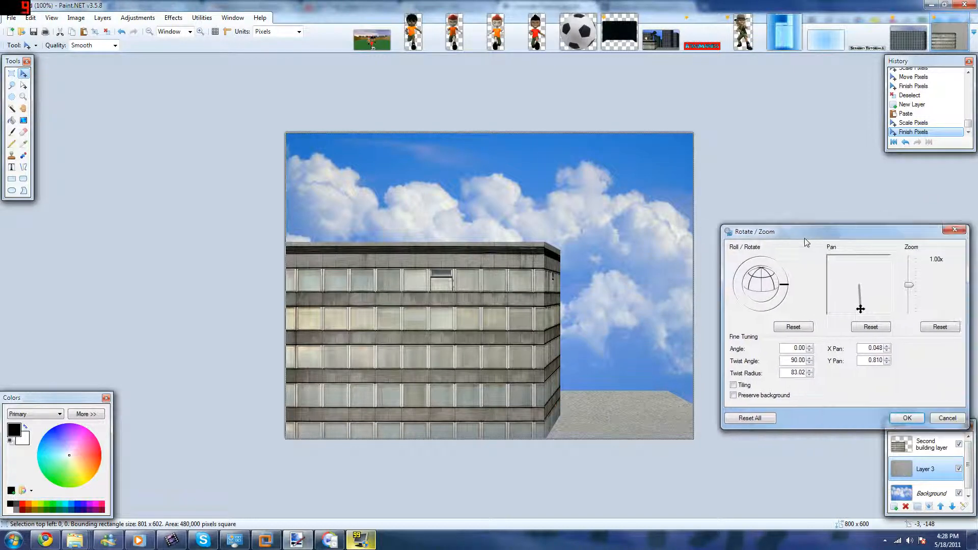
pyautogui.click(734, 386)
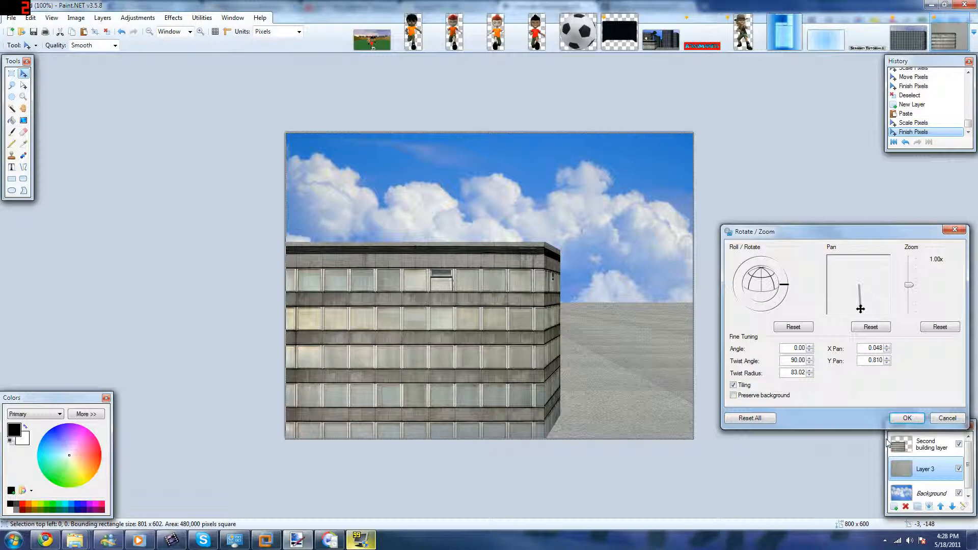
pyautogui.moveTo(791, 289); pyautogui.dragTo(796, 290)
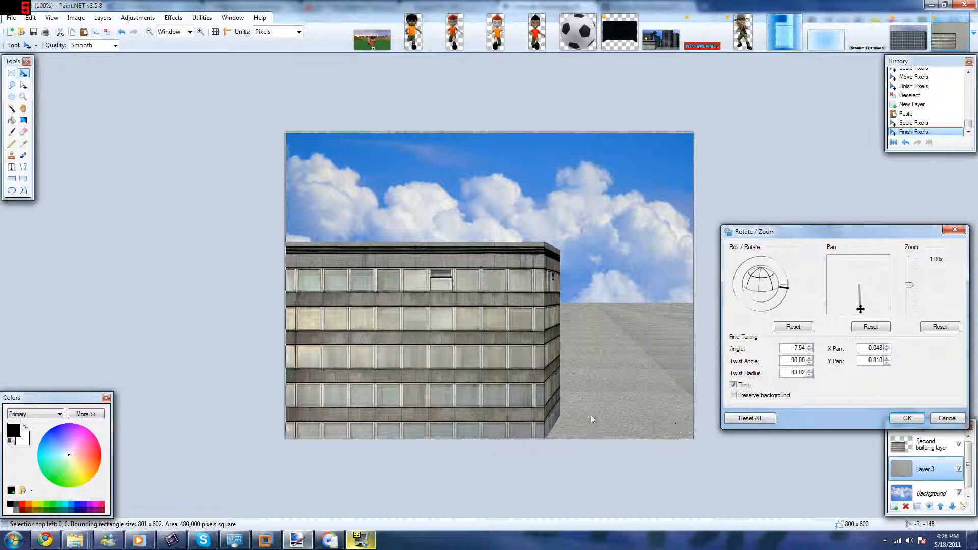
pyautogui.click(906, 418)
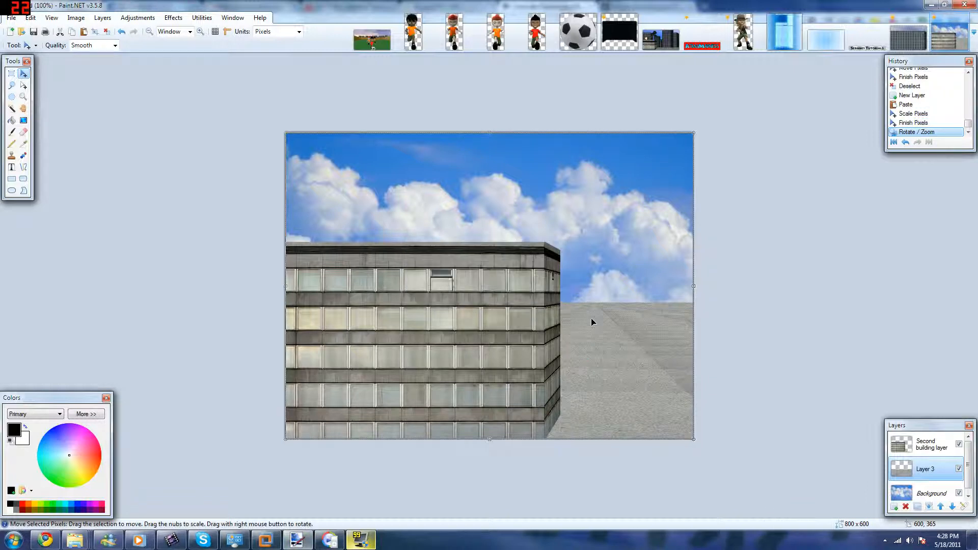
# Clear the selection, then select and copy a 541 x 426 px rectangle around the building on the Second building layer.
pyautogui.click(12, 73)
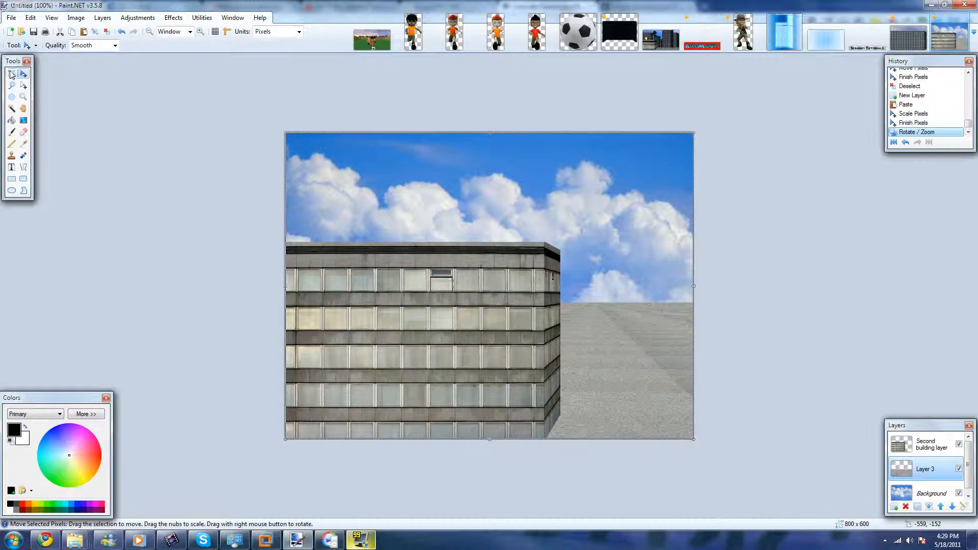
pyautogui.click(159, 145)
pyautogui.click(930, 445)
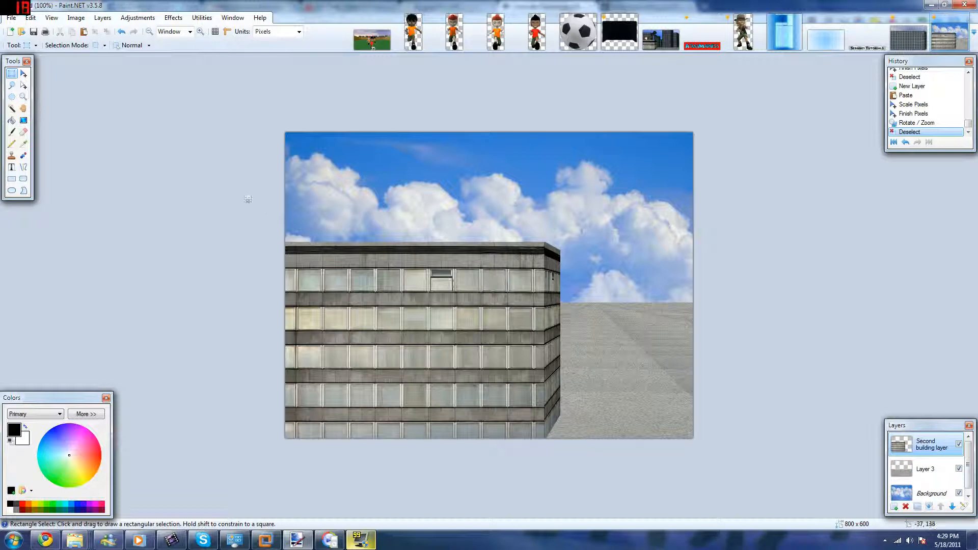
pyautogui.moveTo(241, 214); pyautogui.dragTo(561, 464)
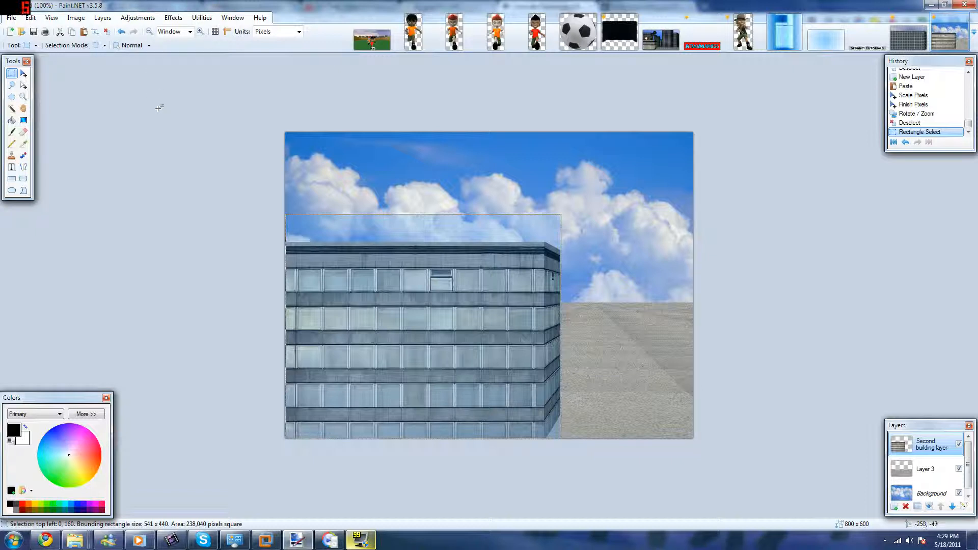
pyautogui.click(772, 466)
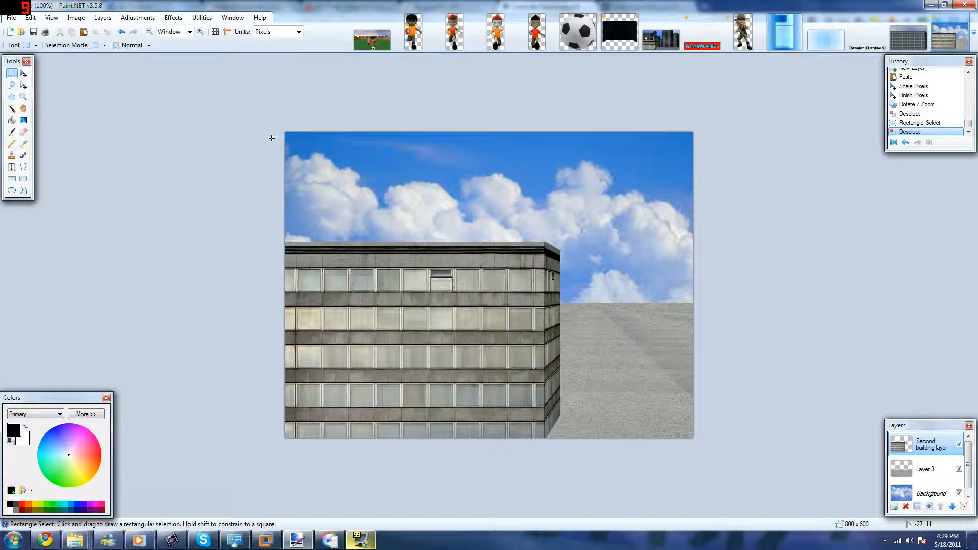
pyautogui.moveTo(208, 222); pyautogui.dragTo(560, 535)
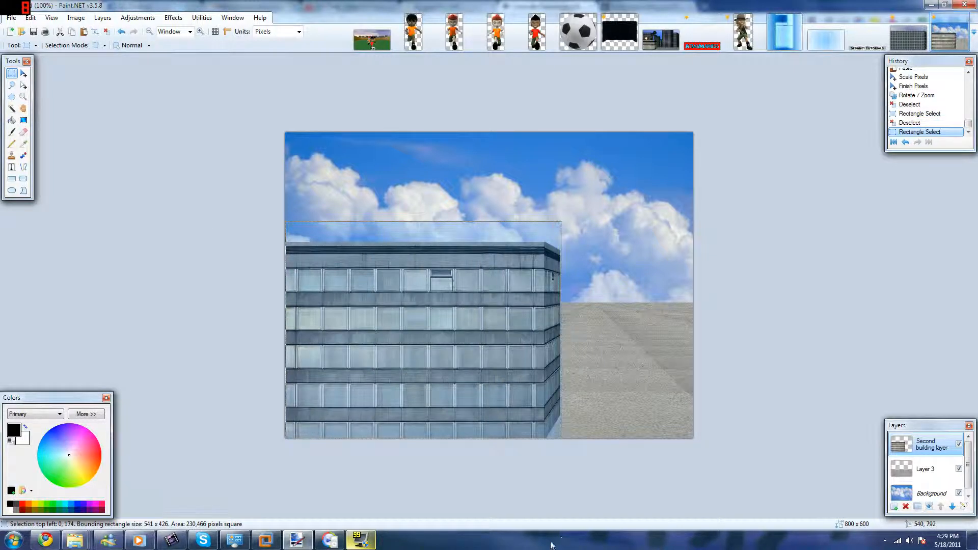
# Add a new layer directly above the concrete layer and paste the copied building into it.
pyautogui.click(920, 470)
pyautogui.click(894, 506)
pyautogui.hotkey('ctrl', 'v')
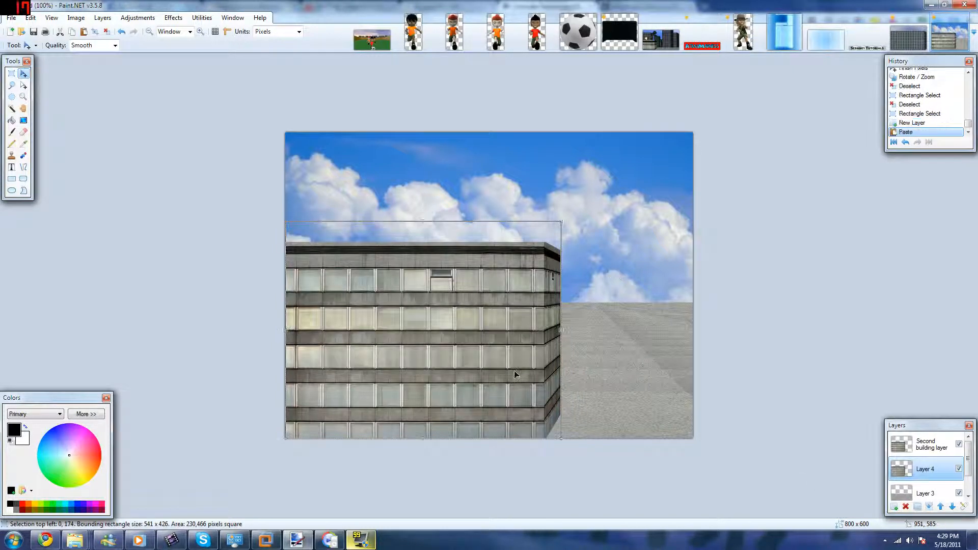
# Scale the pasted building to 335 x 264 px, place it behind the front building with its top-left corner at 495, 288, and deselect.
pyautogui.moveTo(515, 375); pyautogui.dragTo(656, 352)
pyautogui.moveTo(703, 411); pyautogui.dragTo(597, 332)
pyautogui.moveTo(527, 338); pyautogui.dragTo(663, 391)
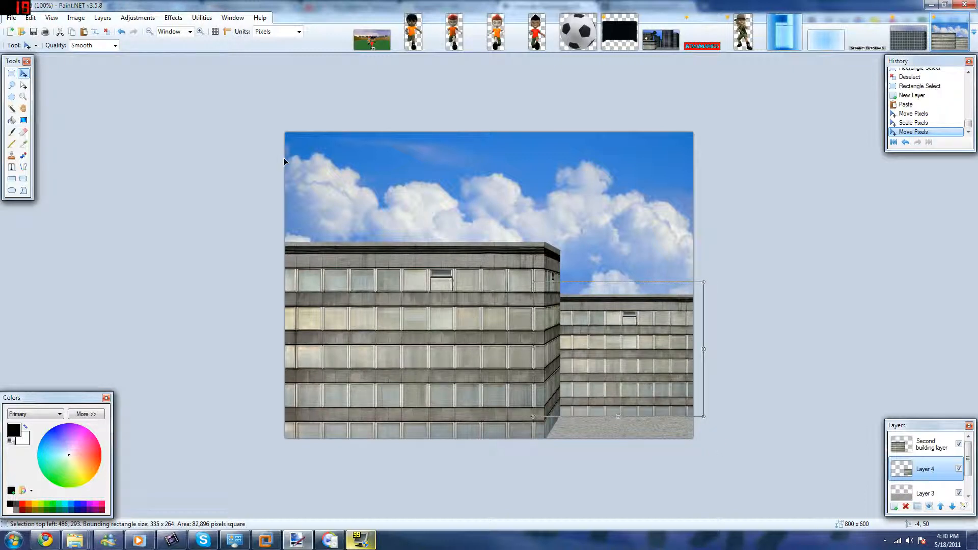
pyautogui.moveTo(579, 317); pyautogui.dragTo(607, 351)
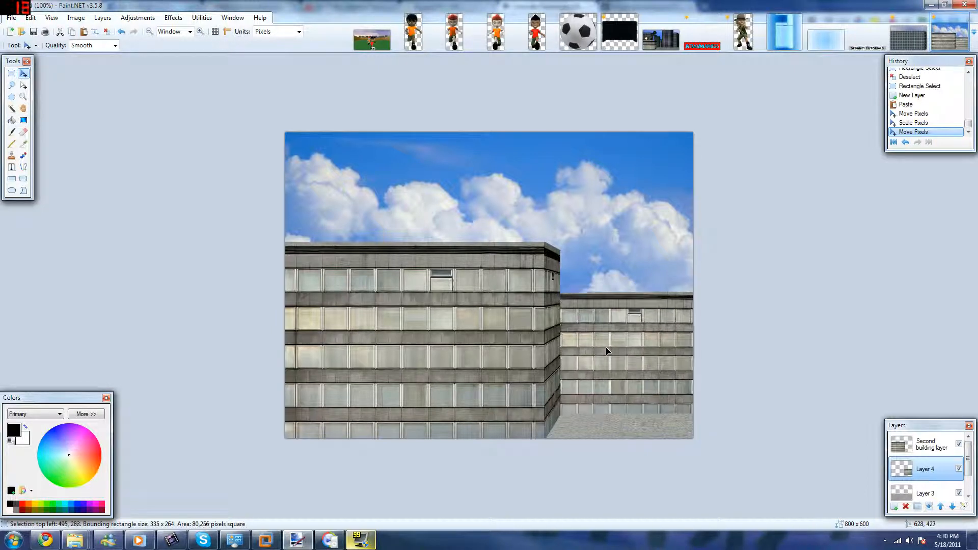
pyautogui.press('s')
pyautogui.click(547, 355)
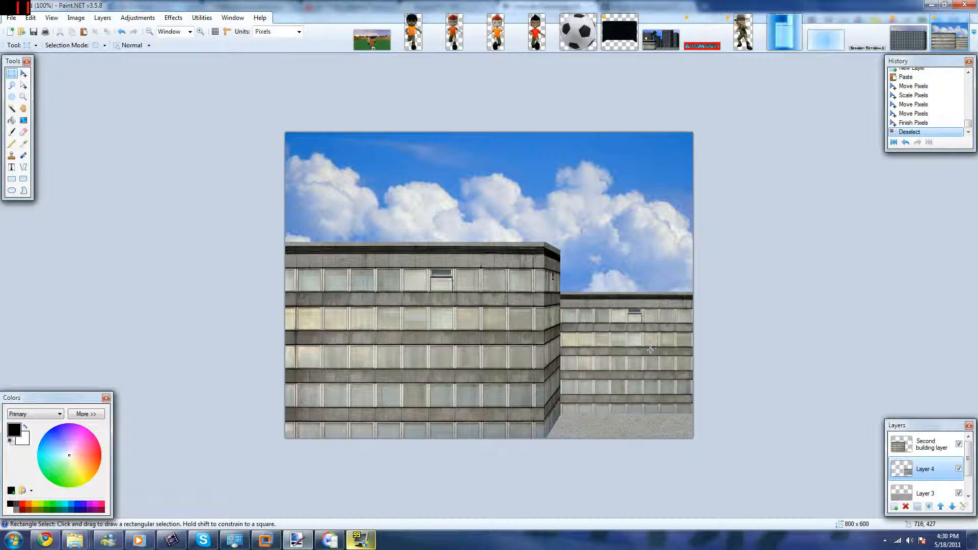